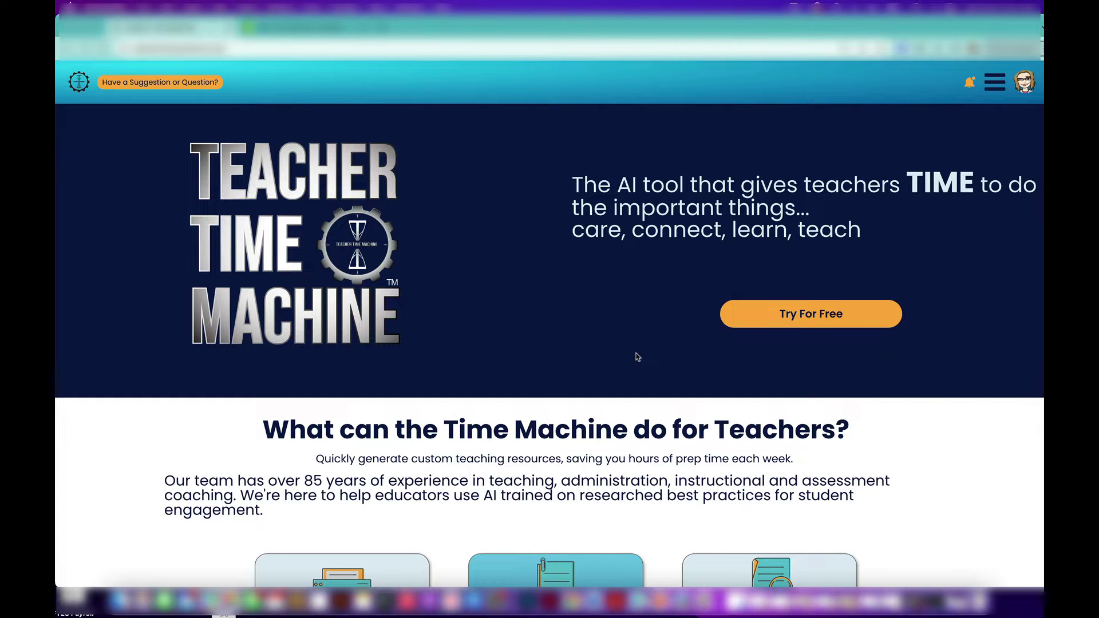
# Step: From the site menu, go to the Creation Zone and start a new Lesson Plan
pyautogui.scroll(-3, 637, 358)
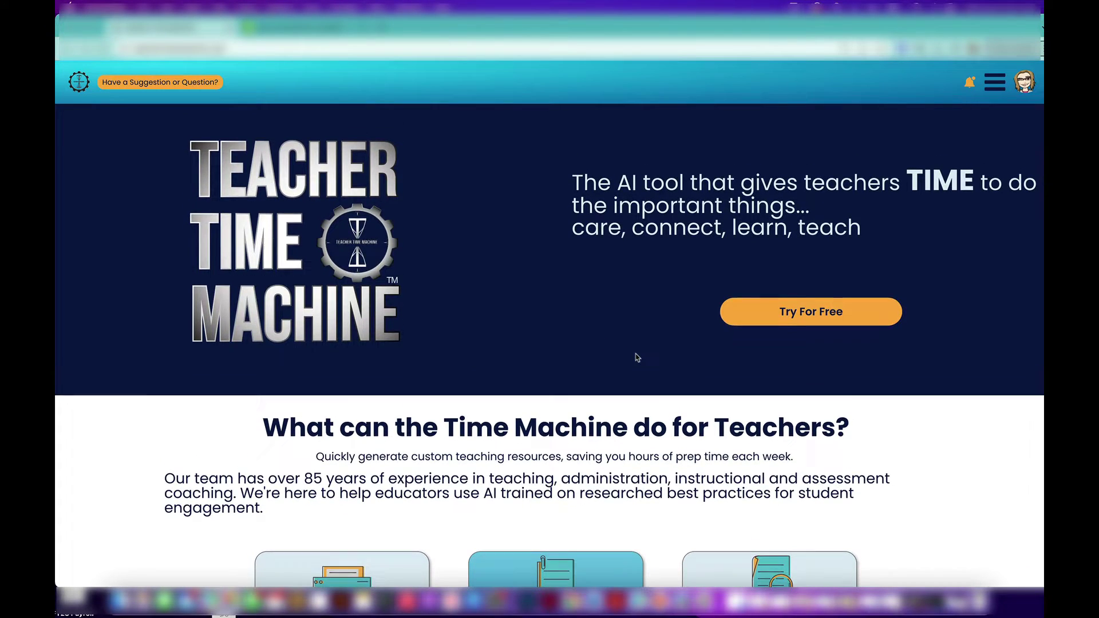
pyautogui.scroll(-4, 637, 358)
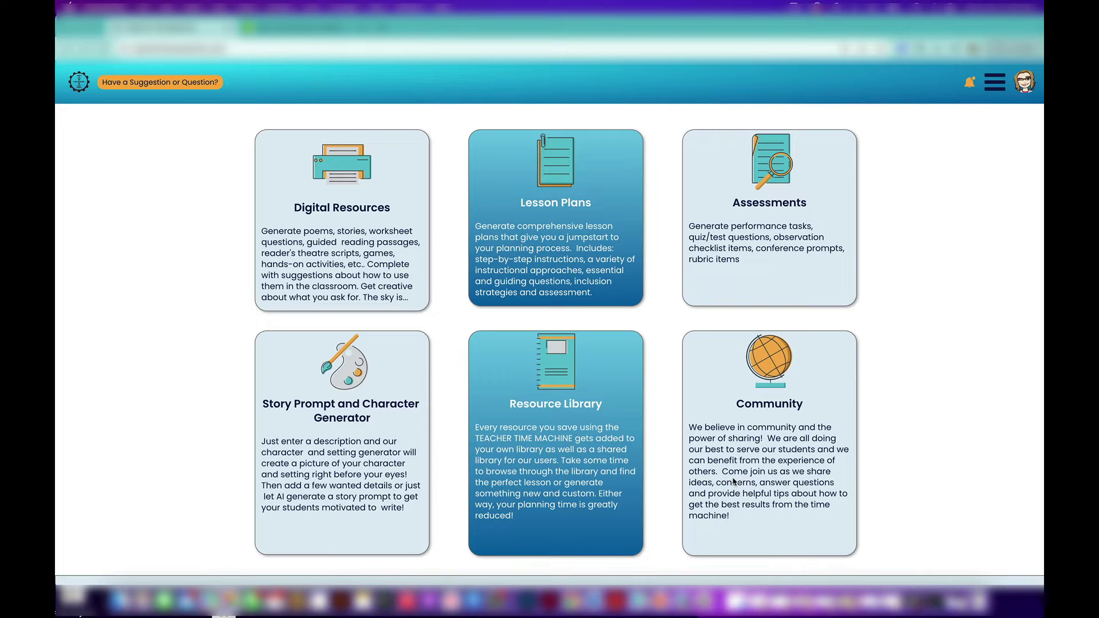
pyautogui.scroll(-1, 868, 497)
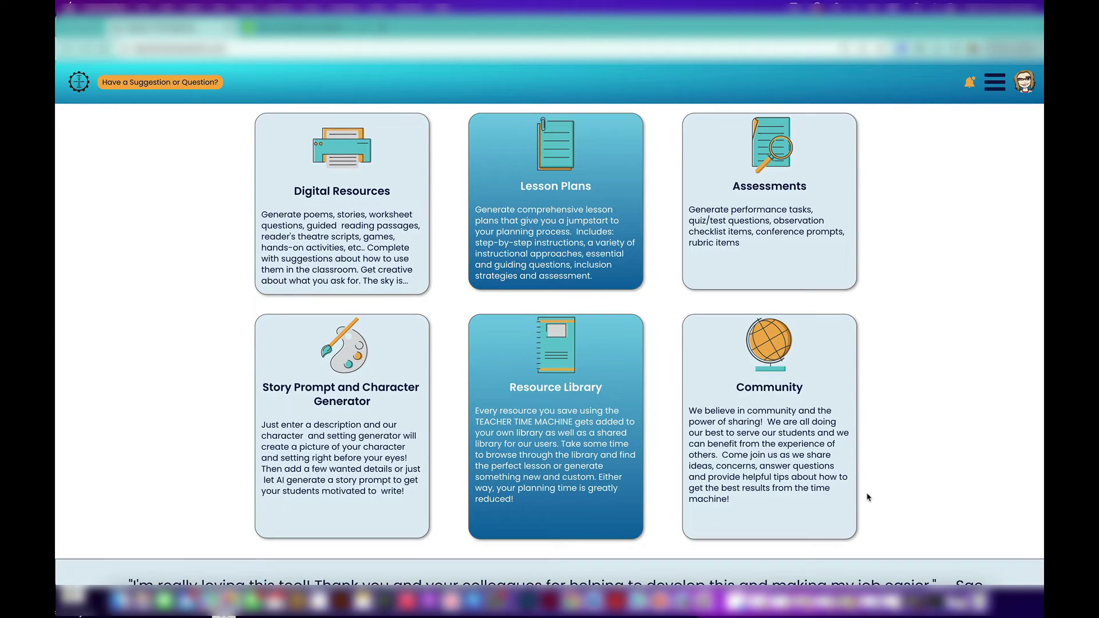
pyautogui.scroll(1, 868, 498)
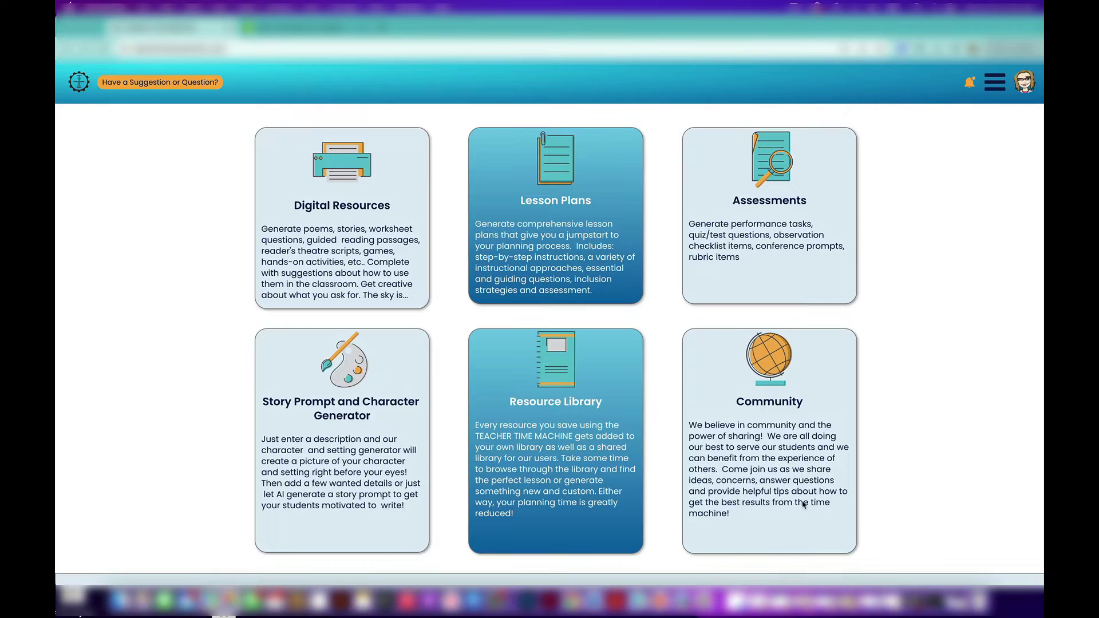
pyautogui.scroll(-15, 804, 503)
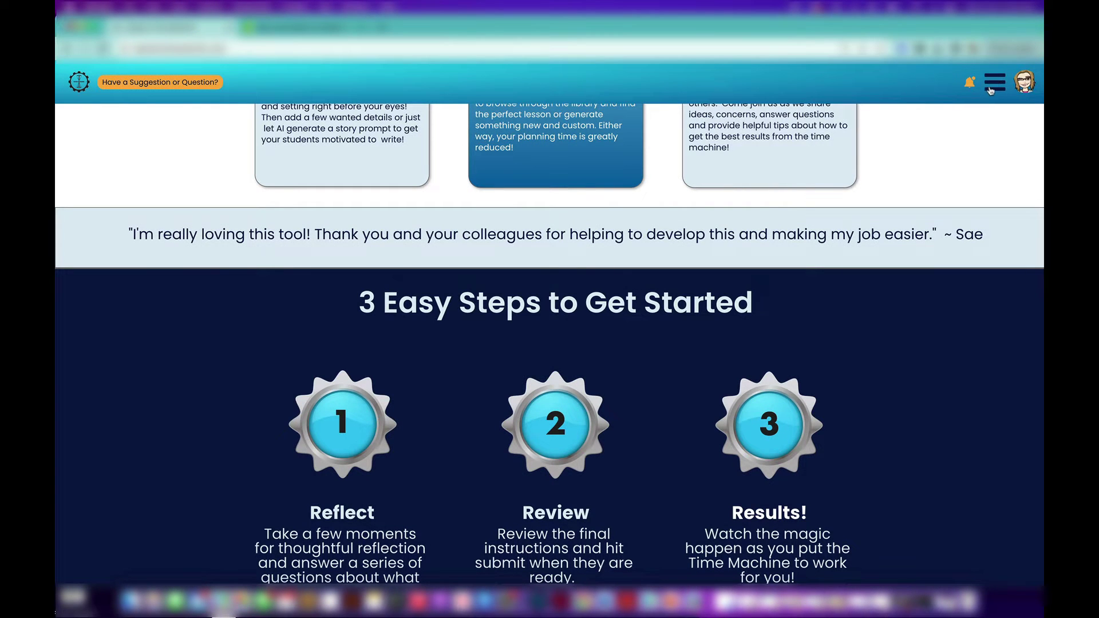
pyautogui.click(991, 89)
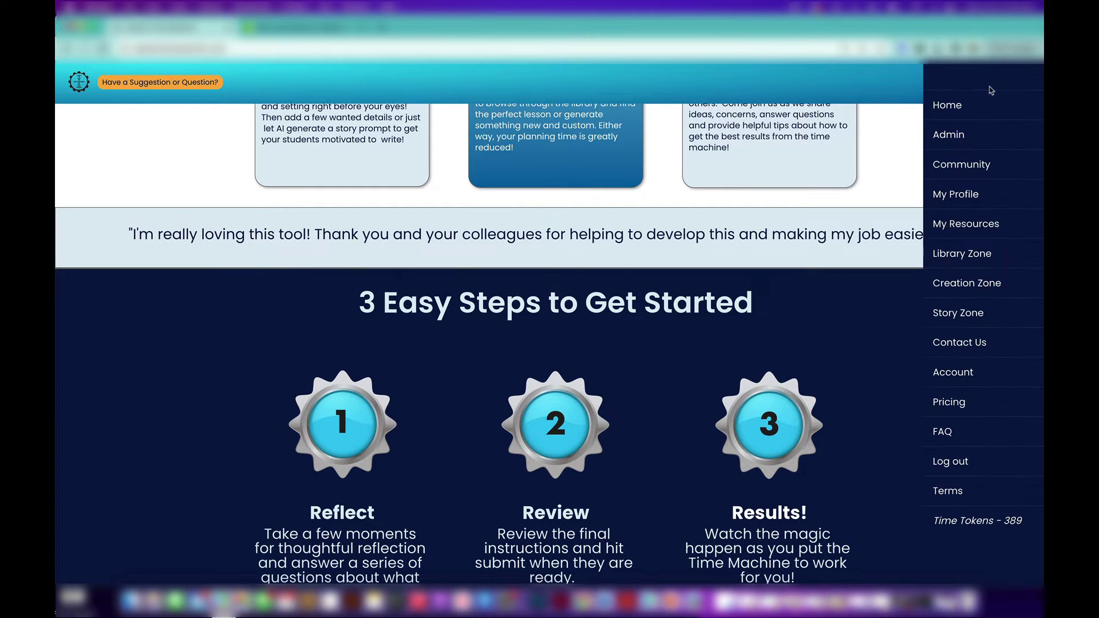
pyautogui.click(958, 285)
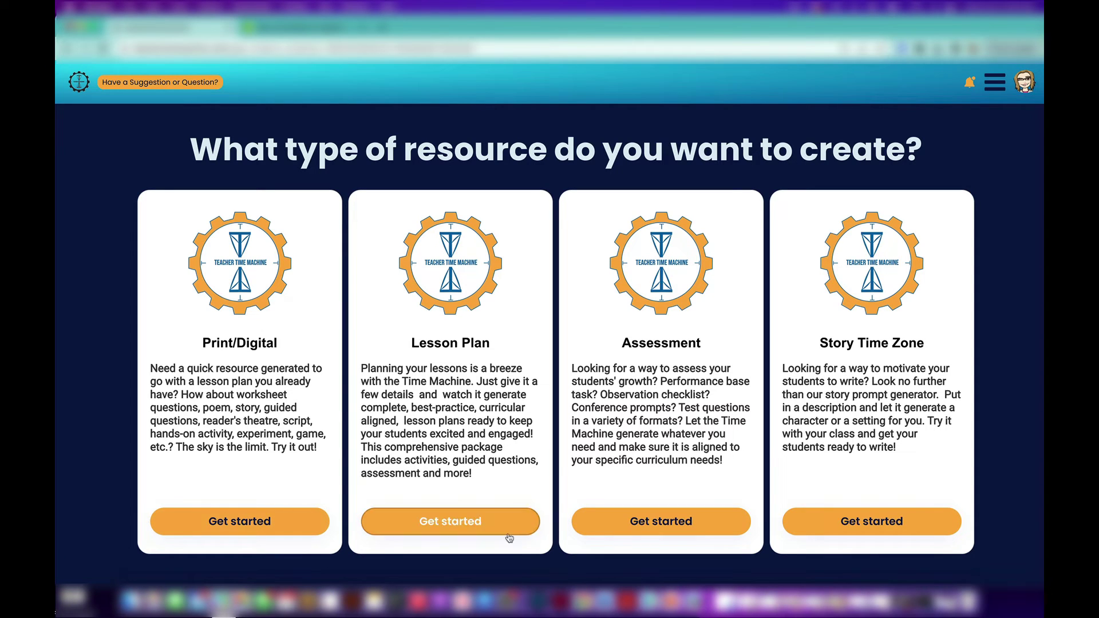
pyautogui.click(444, 525)
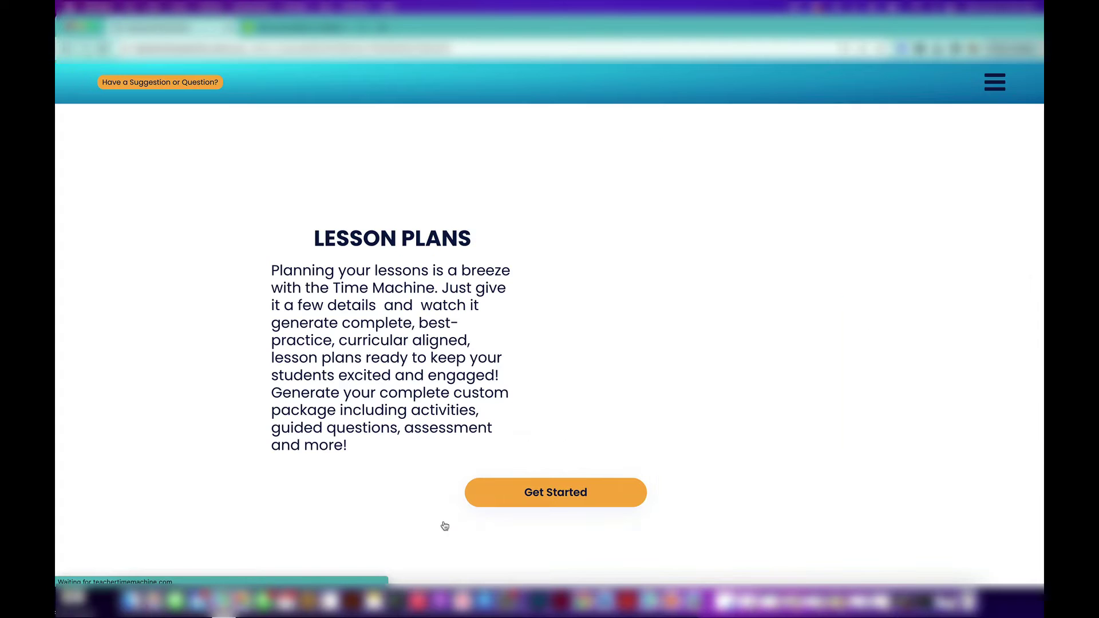
# Step: Set the lesson to Grade 4, English Language Arts, topic Reading Comprehension
pyautogui.click(558, 496)
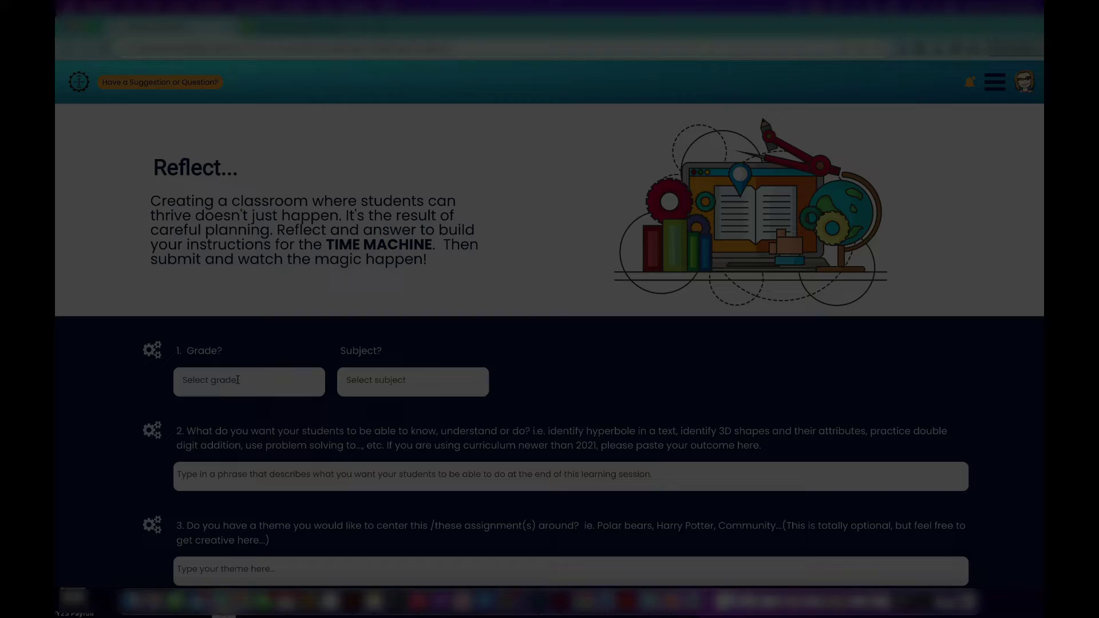
pyautogui.click(209, 459)
pyautogui.click(366, 377)
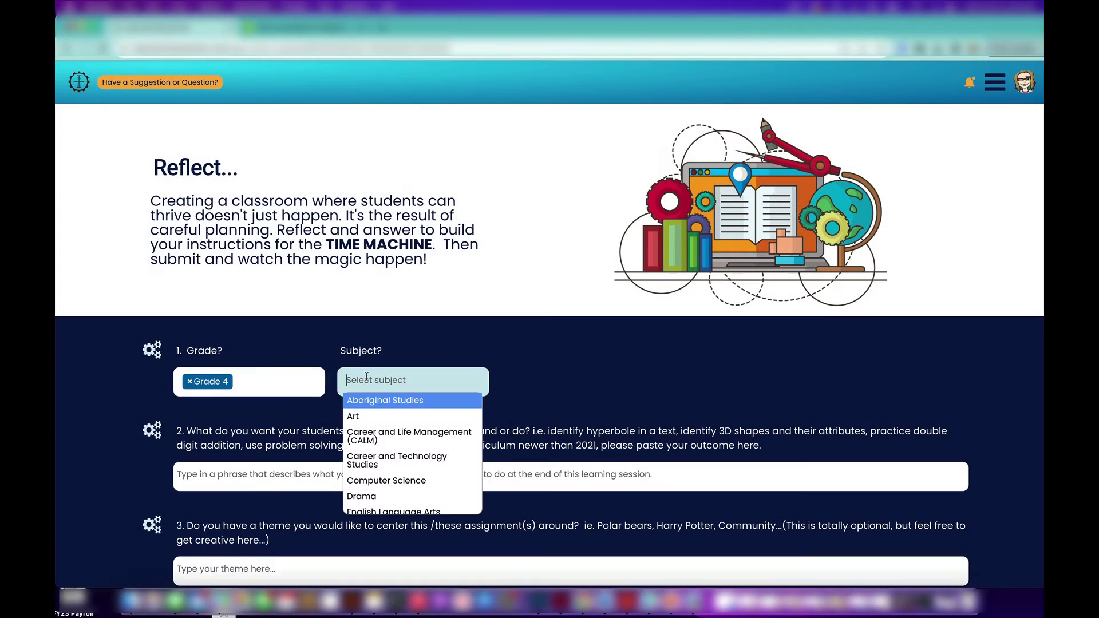
pyautogui.scroll(-1, 401, 458)
pyautogui.click(394, 503)
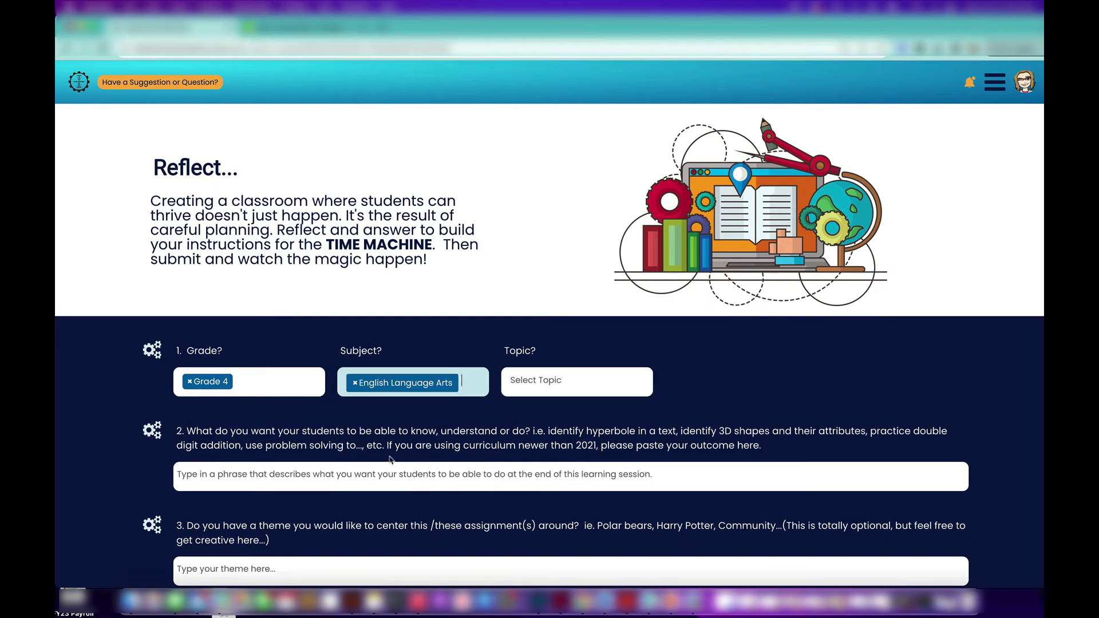
pyautogui.click(552, 381)
pyautogui.write('rea')
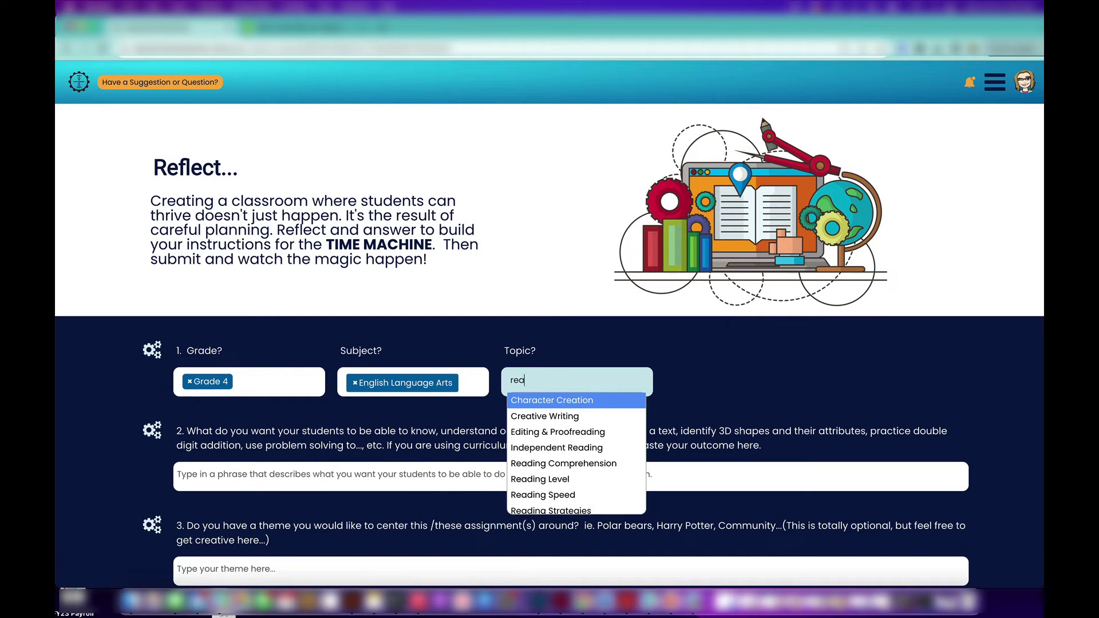
pyautogui.click(567, 463)
# Step: Copy the narrator's point-of-view outcome from the LearnAlberta curriculum page
pyautogui.click(568, 464)
pyautogui.hotkey('ctrl', 'Tab')
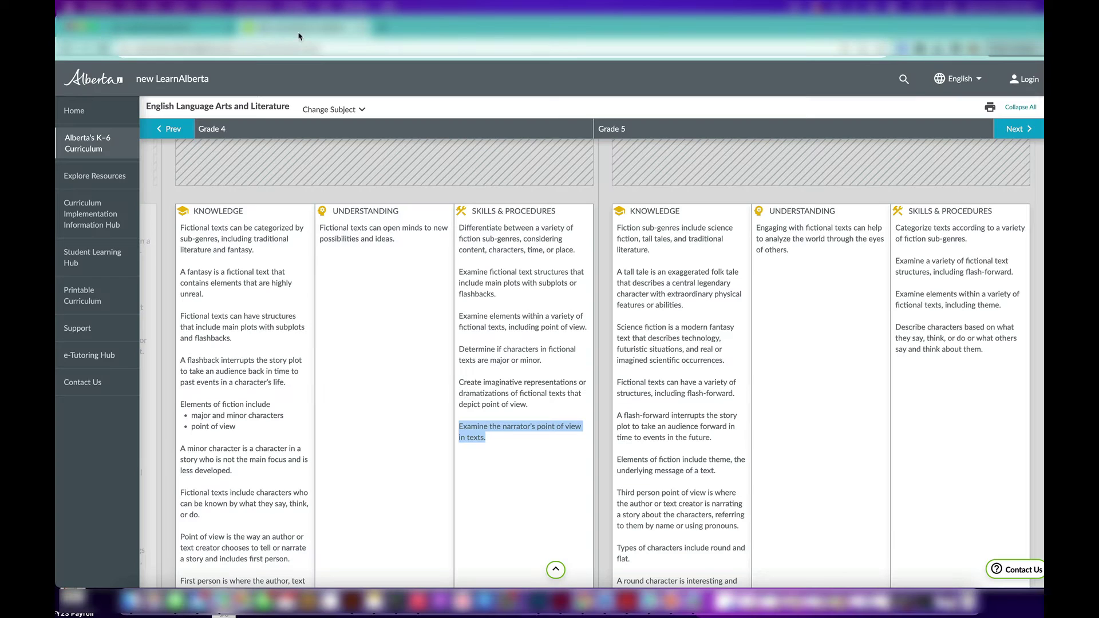
pyautogui.moveTo(499, 439); pyautogui.dragTo(458, 430)
pyautogui.press('super+c')
pyautogui.click(171, 27)
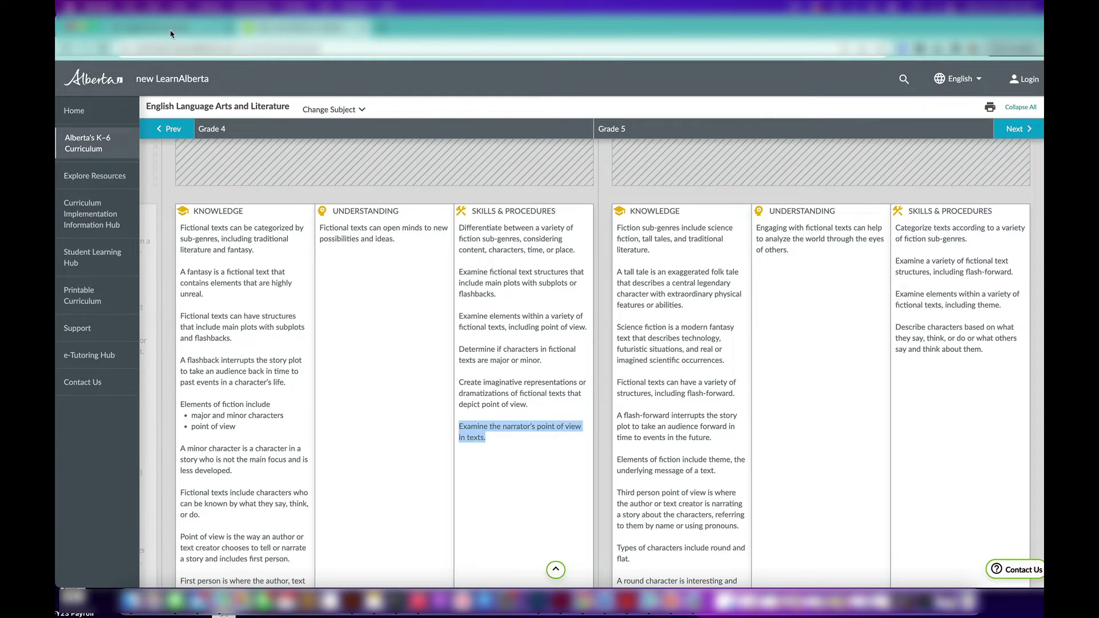
# Step: Paste the point-of-view outcome, set theme 'Autumn' and title 'Point of View with Fall Theme'
pyautogui.press('super+v')
pyautogui.scroll(-3, 311, 508)
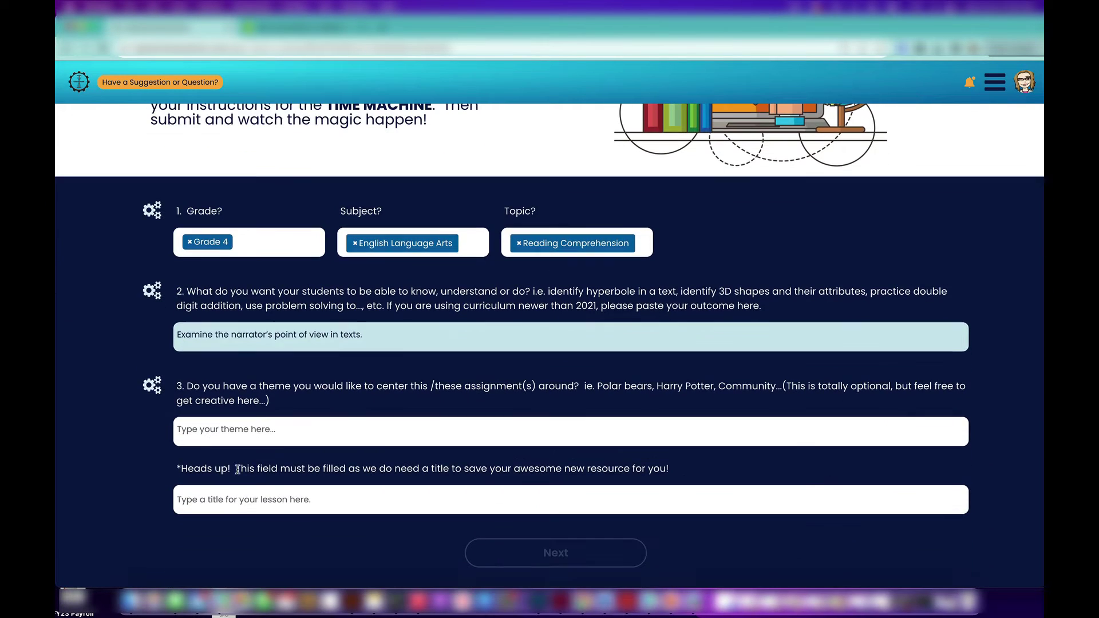
pyautogui.click(210, 431)
pyautogui.write('A')
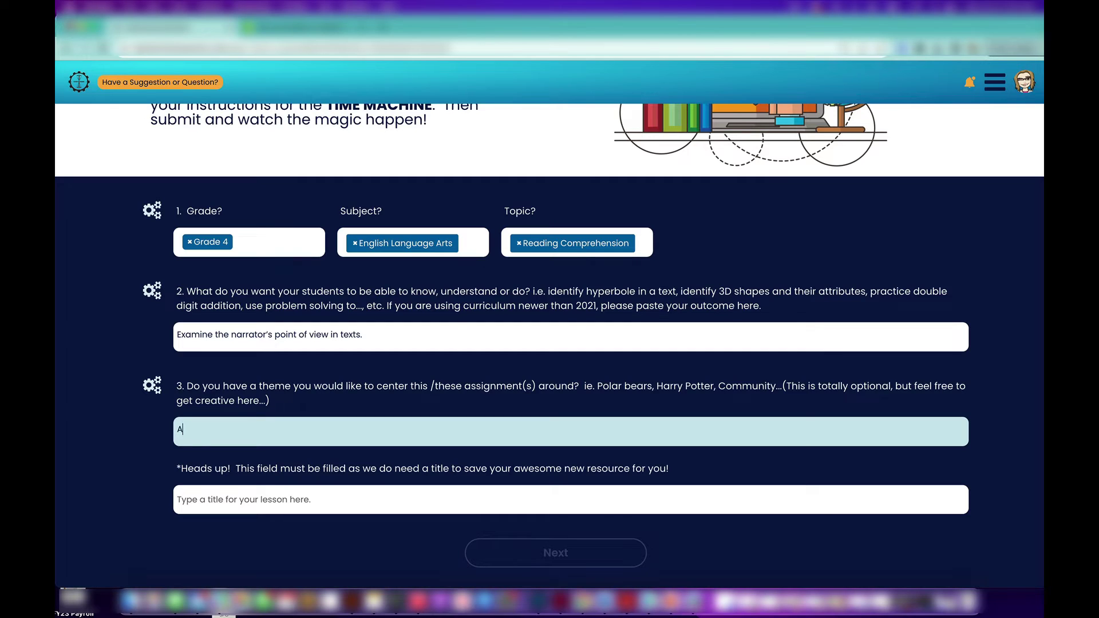
pyautogui.write('utumn')
pyautogui.click(197, 500)
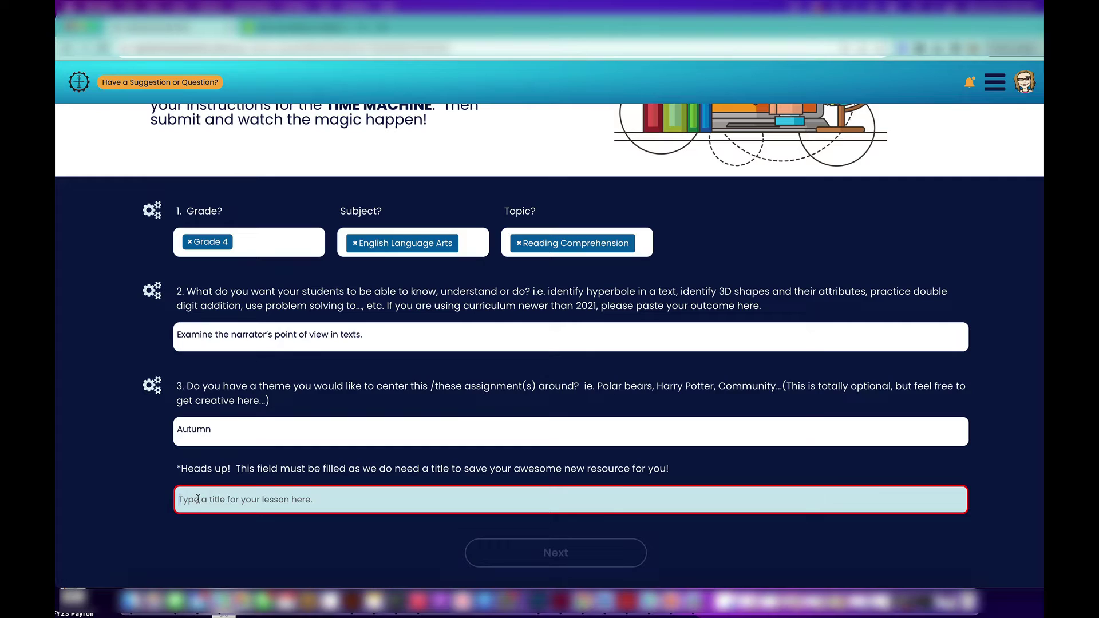
pyautogui.write('Point of View')
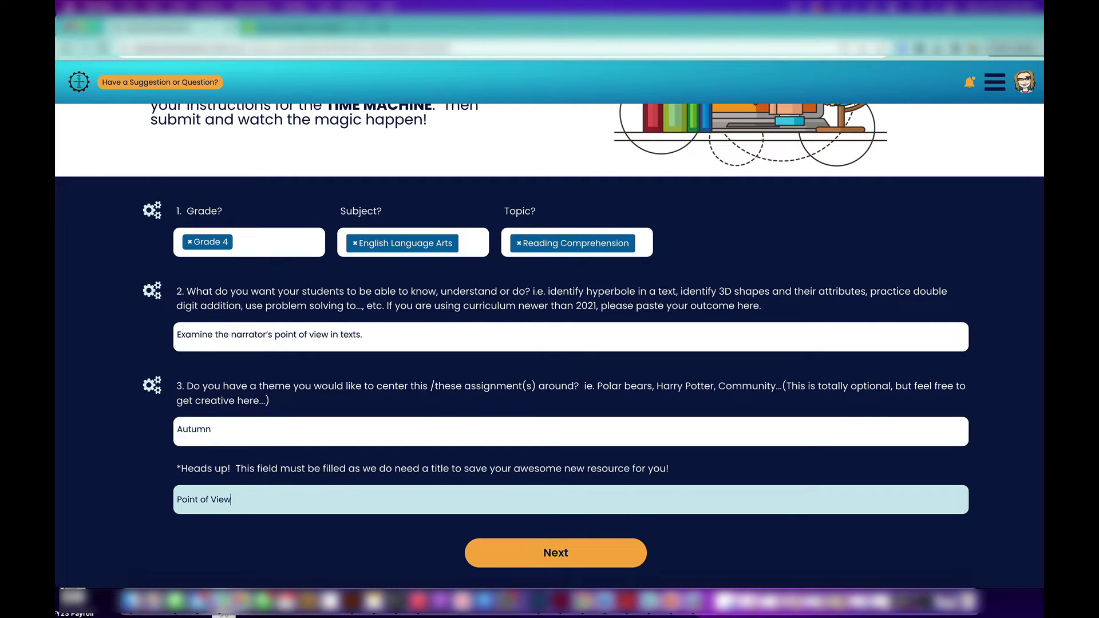
pyautogui.write(' with Fall Theme')
# Step: Set the lesson length to 30 minutes over 3 sessions
pyautogui.click(498, 550)
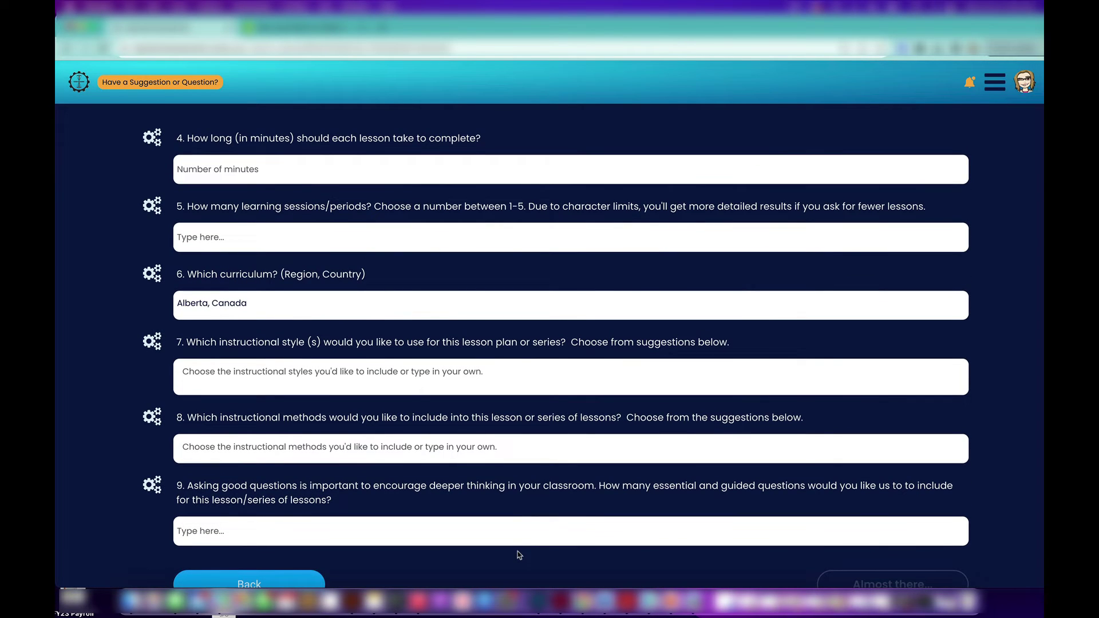
pyautogui.click(207, 169)
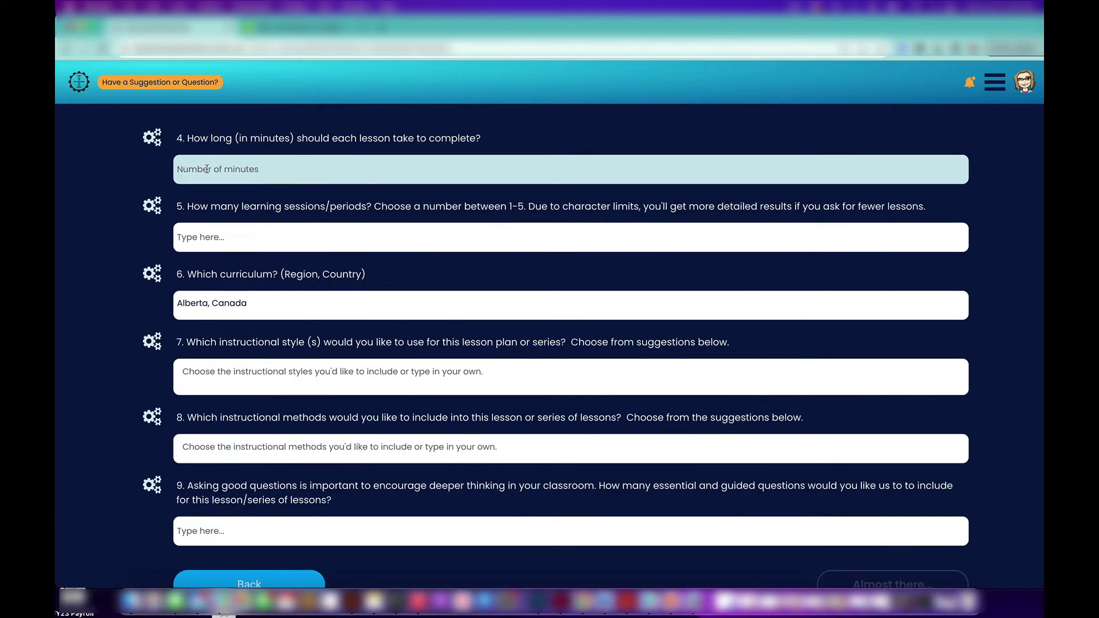
pyautogui.write('30')
pyautogui.click(202, 241)
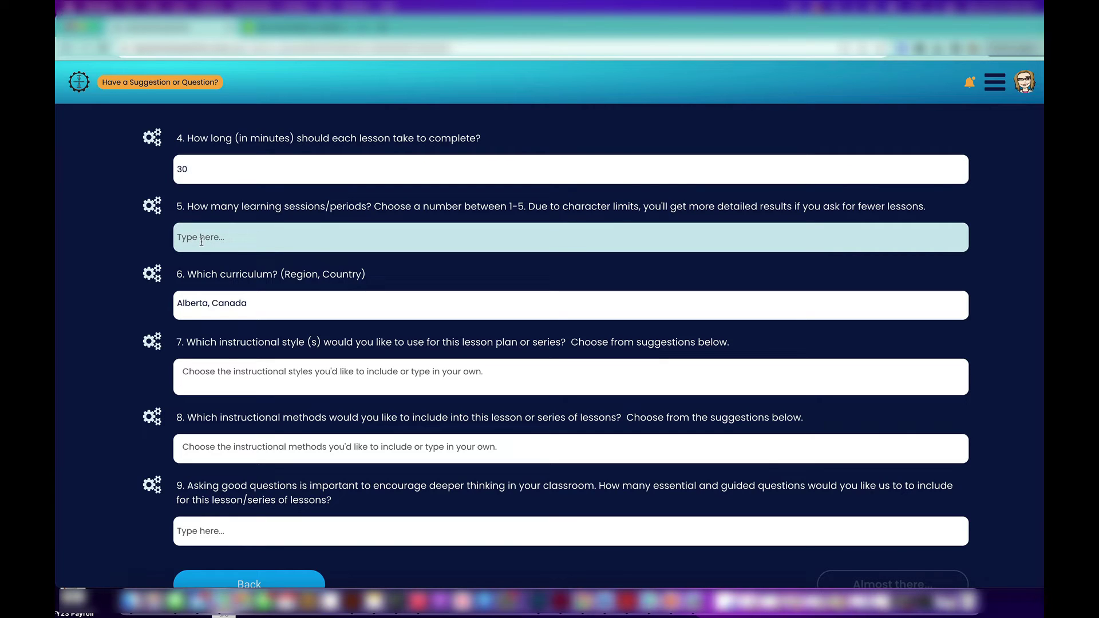
pyautogui.write('3')
# Step: Add collaborative learning and differentiated instruction as instructional styles
pyautogui.click(189, 371)
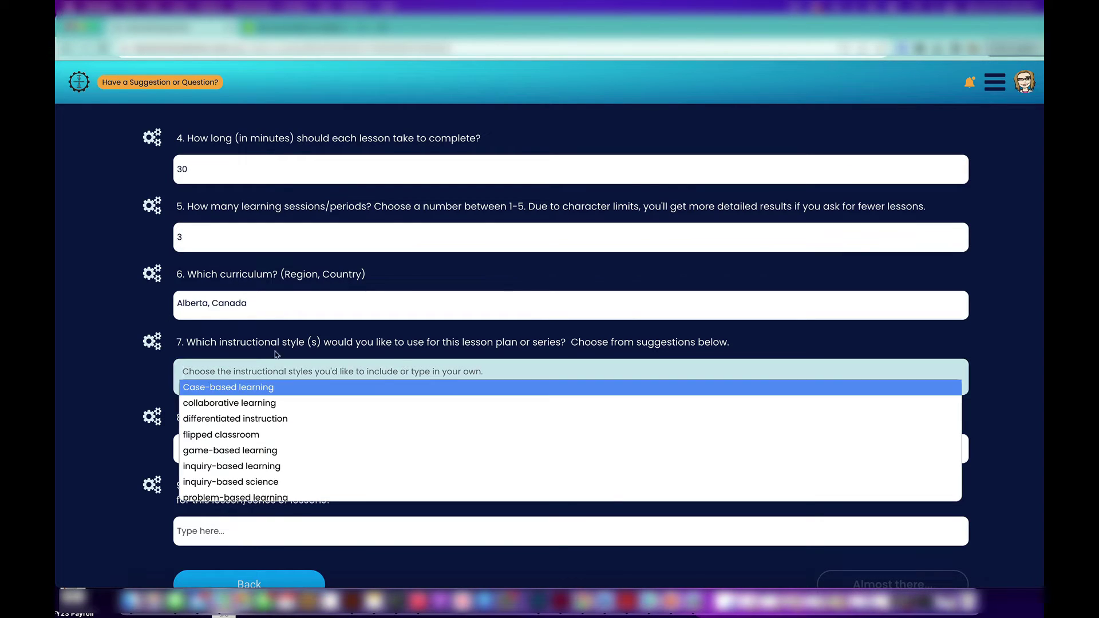
pyautogui.click(250, 403)
pyautogui.click(326, 370)
pyautogui.scroll(-5, 269, 484)
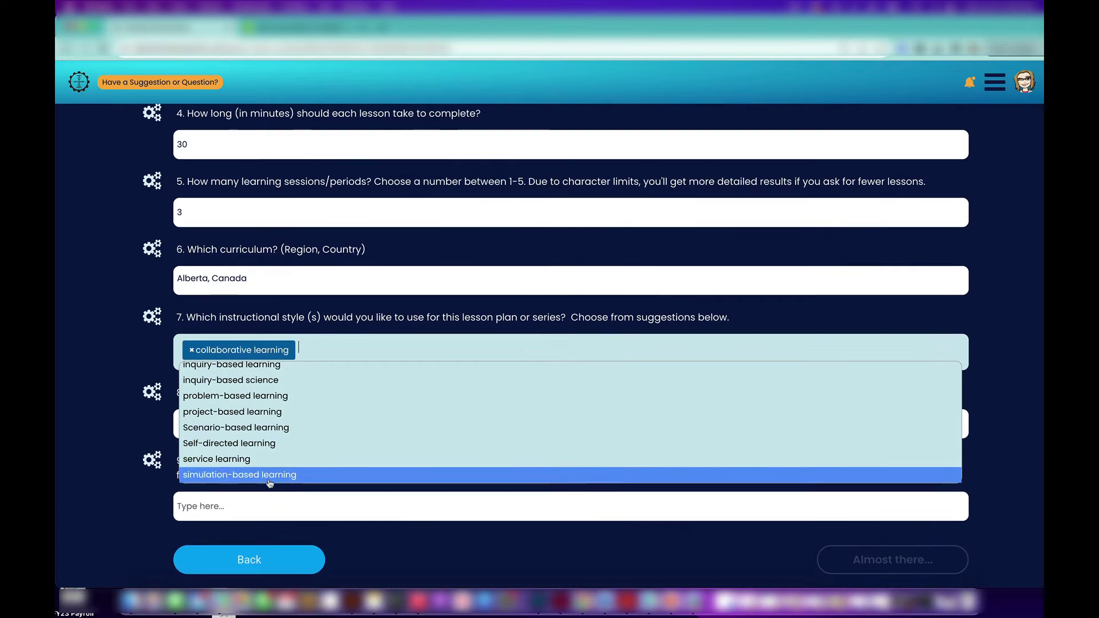
pyautogui.scroll(5, 269, 478)
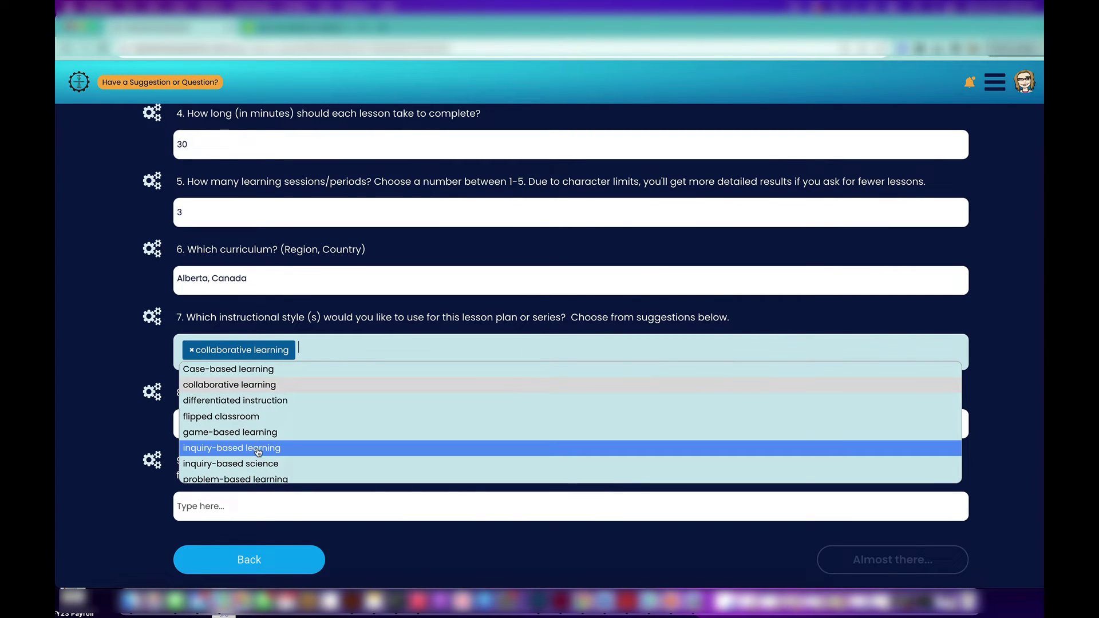
pyautogui.click(264, 402)
# Step: Add literature response and journals/learning logs as methods, and request 4 questions
pyautogui.click(301, 424)
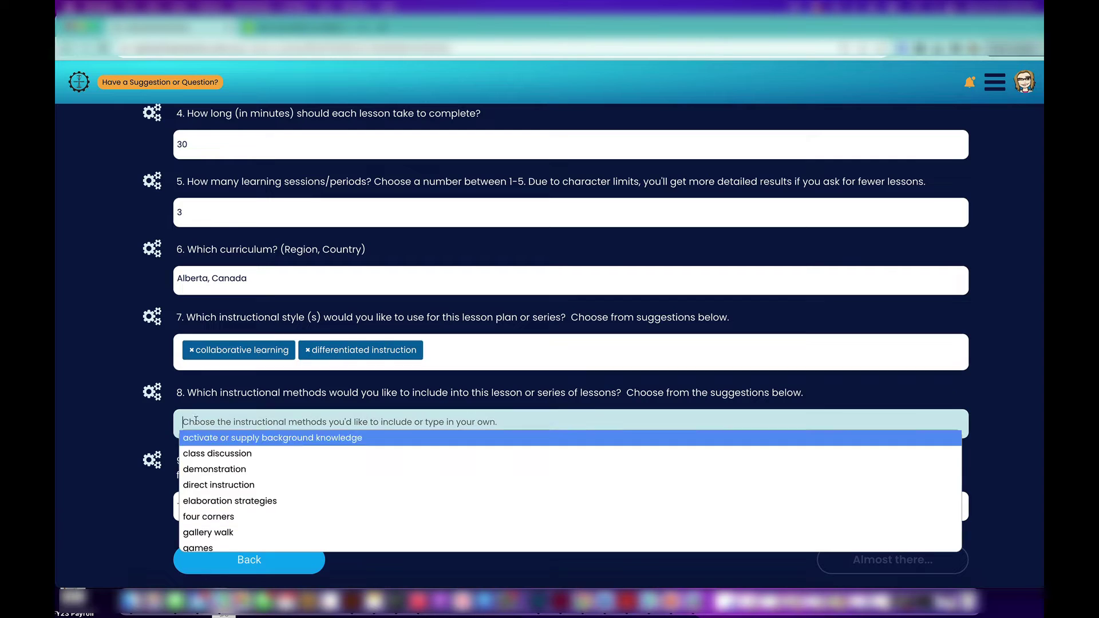
pyautogui.scroll(-5, 263, 504)
pyautogui.click(241, 506)
pyautogui.click(300, 426)
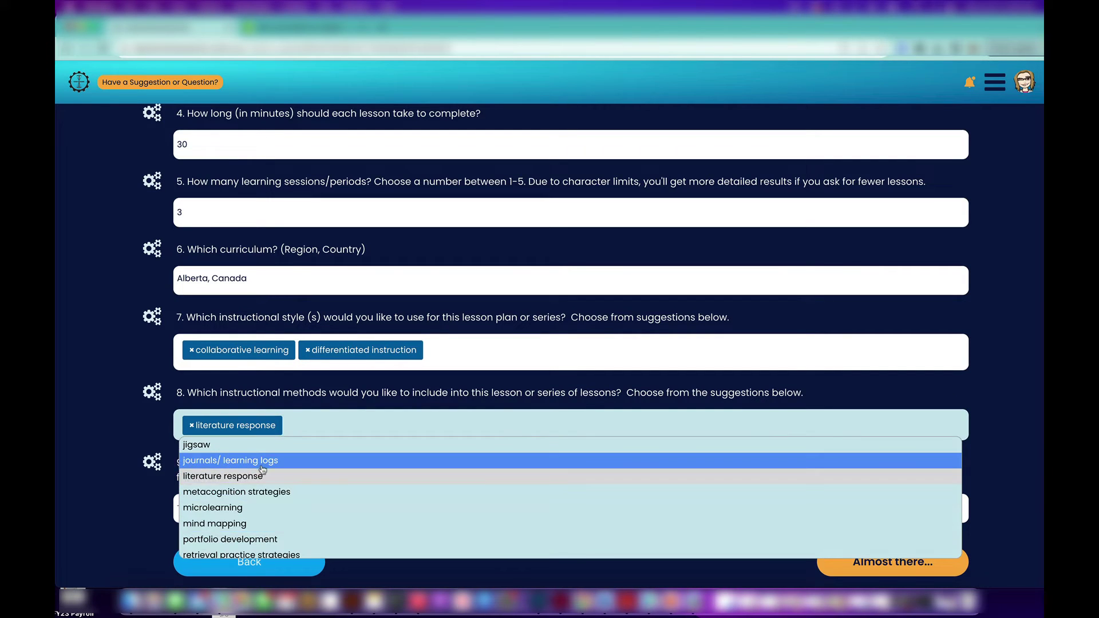
pyautogui.click(261, 461)
pyautogui.click(192, 509)
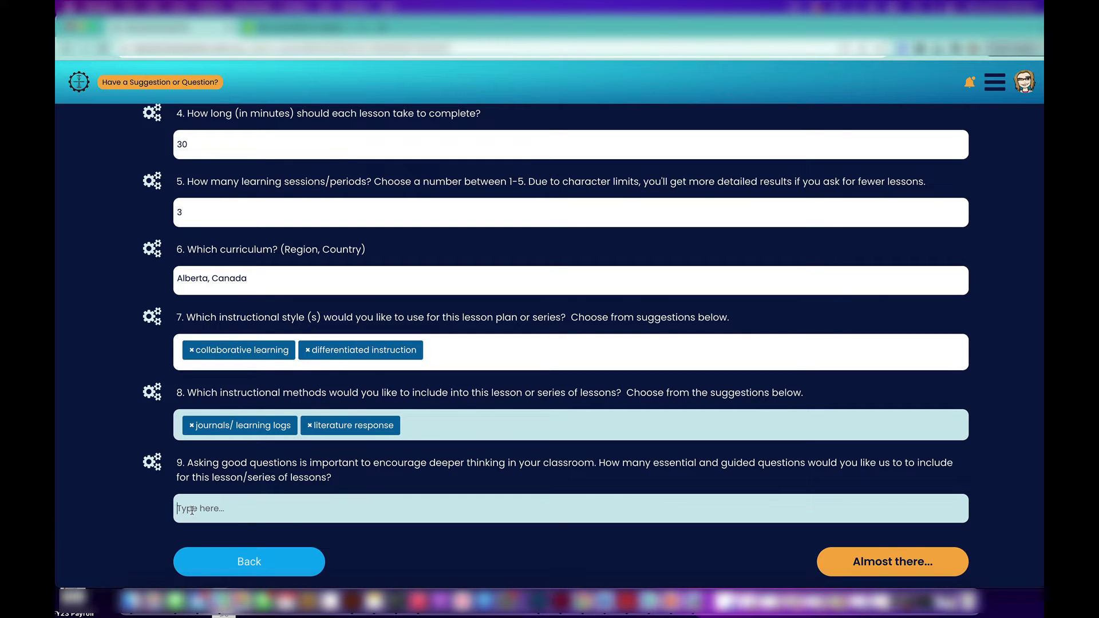
pyautogui.write('4')
# Step: Tag the lesson with Accessible Reading Levels and Choice Boards inclusive supports
pyautogui.click(892, 562)
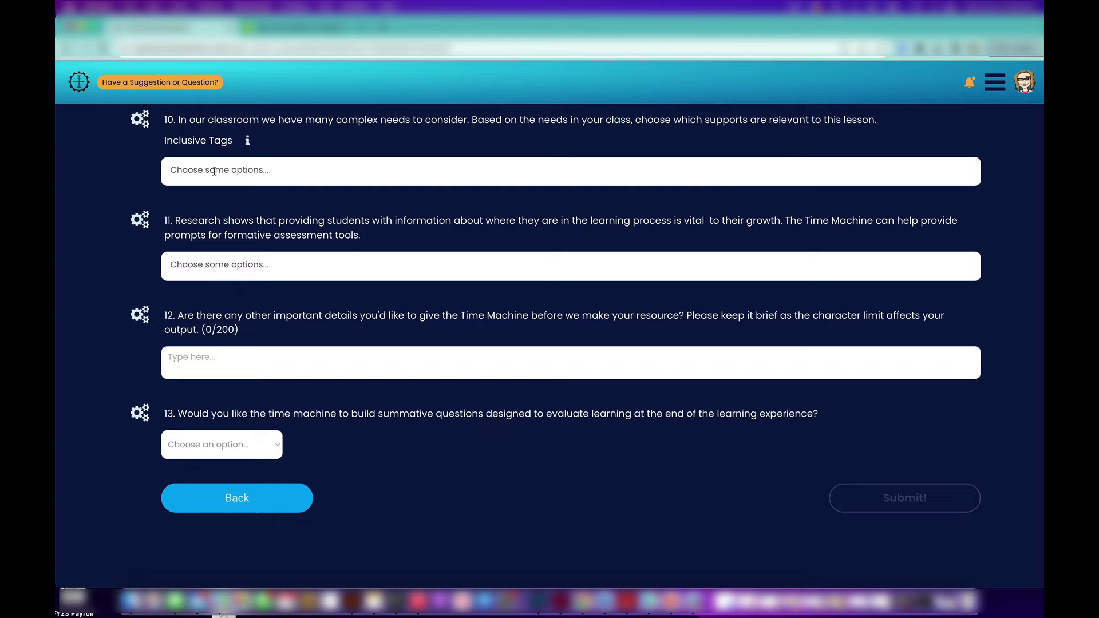
pyautogui.click(199, 172)
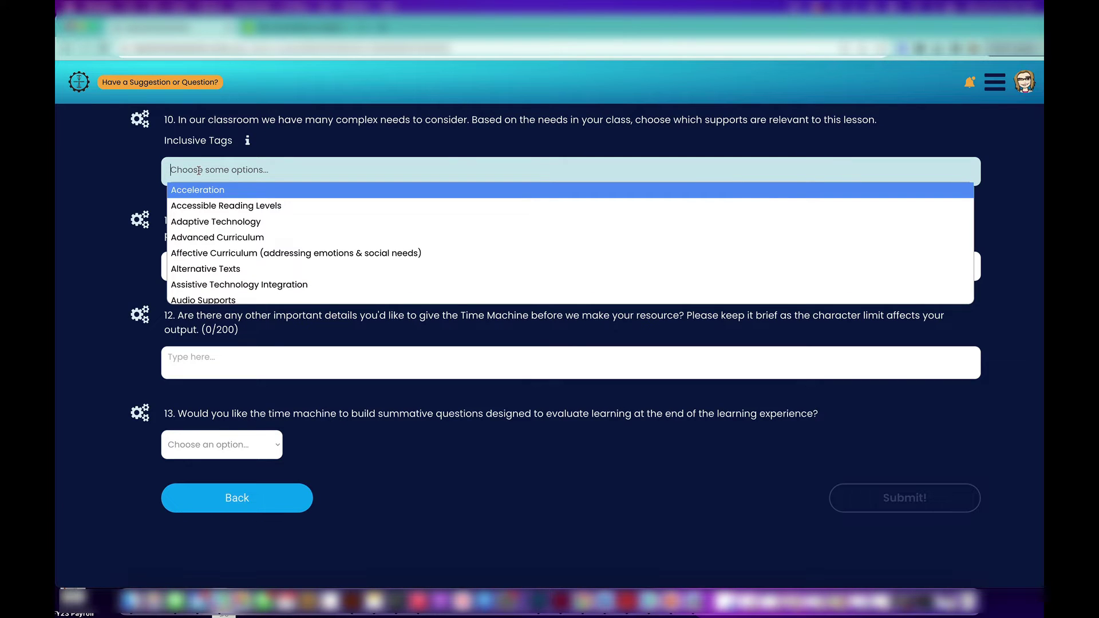
pyautogui.click(247, 208)
pyautogui.click(314, 177)
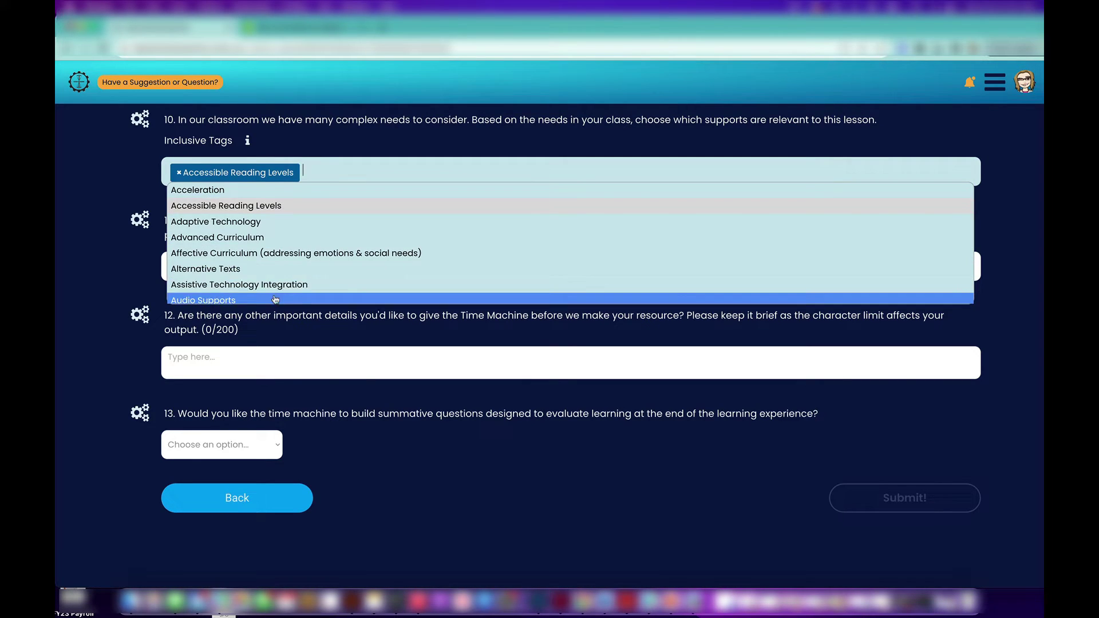
pyautogui.scroll(-2, 252, 229)
pyautogui.click(197, 261)
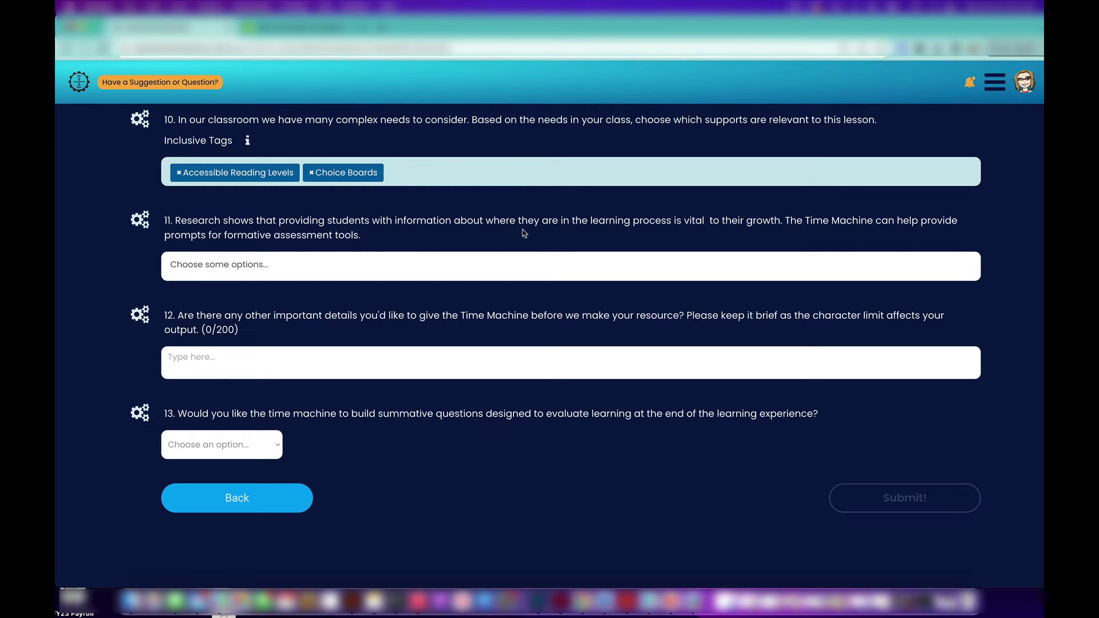
# Step: Choose a set of conference prompts as the formative assessment for question 11
pyautogui.click(183, 267)
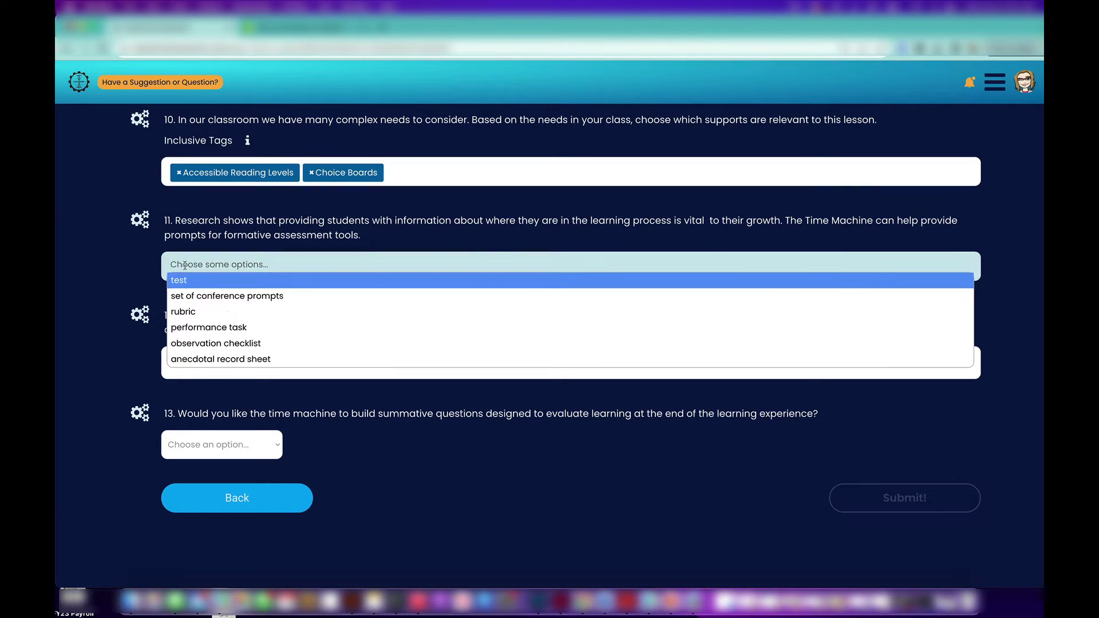
pyautogui.click(229, 296)
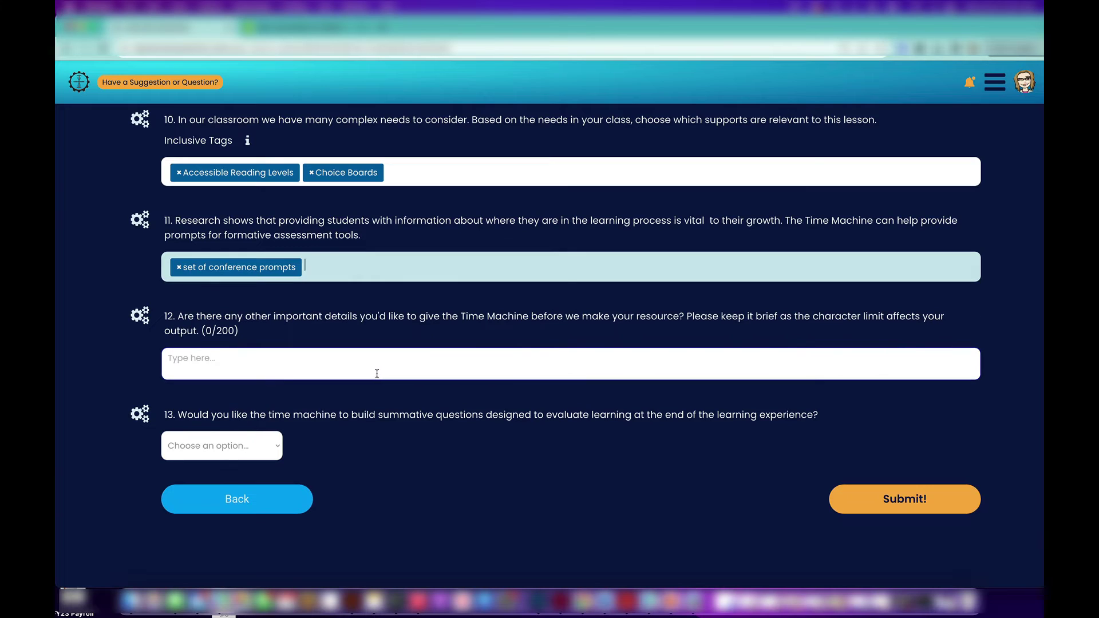
pyautogui.click(318, 265)
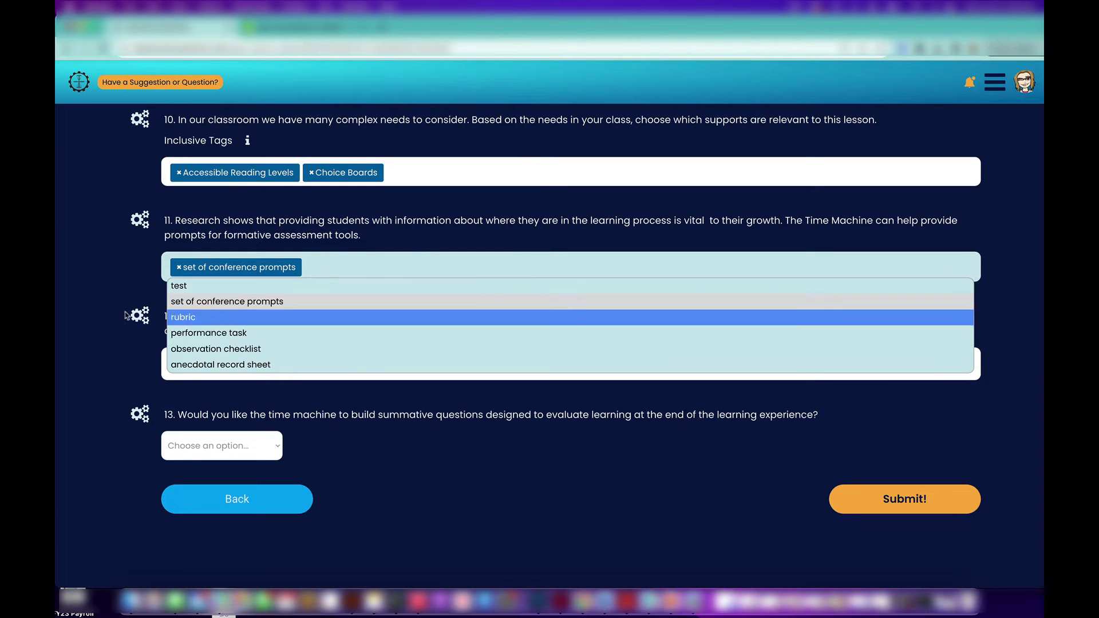
pyautogui.press('Escape')
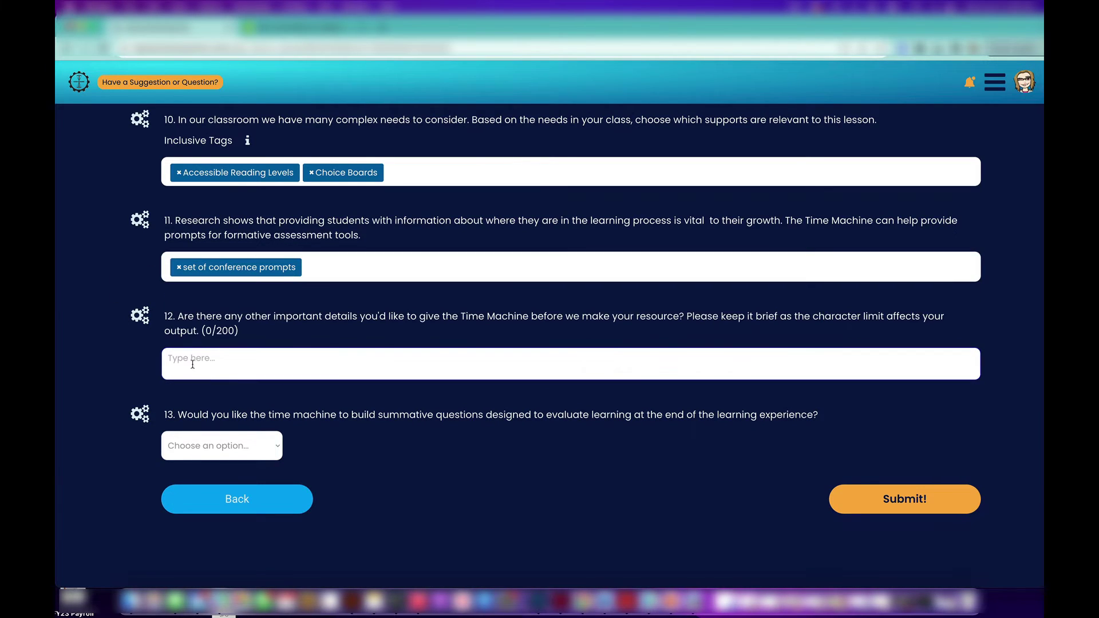
pyautogui.click(187, 356)
# Step: Request one section of short-answer summative questions, then save and download the plan as PDF
pyautogui.click(277, 446)
pyautogui.click(256, 461)
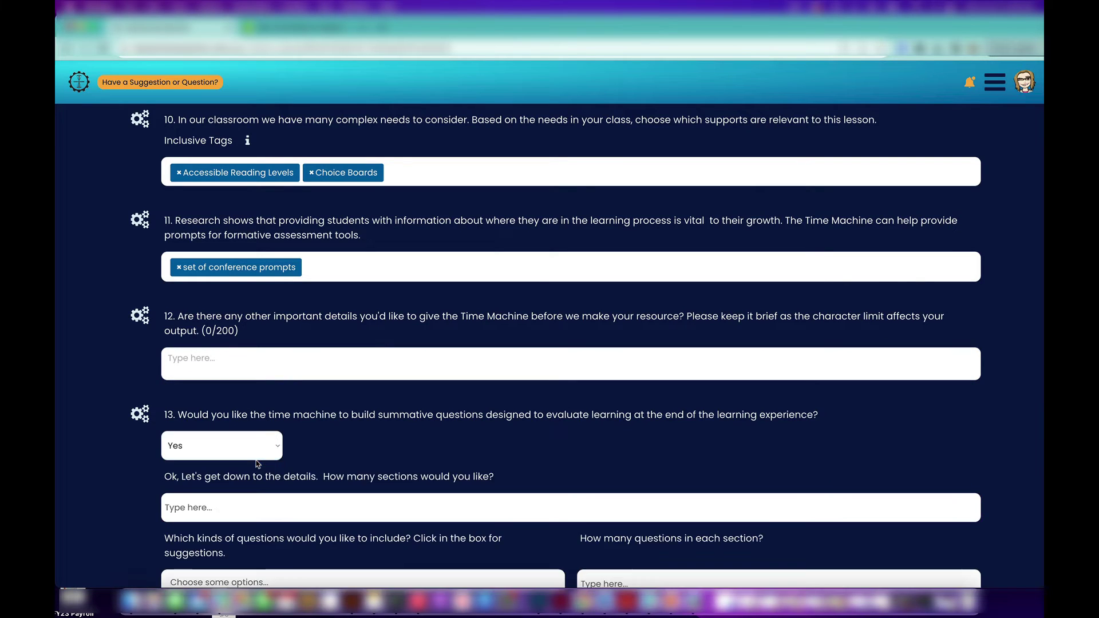
pyautogui.scroll(-3, 285, 380)
pyautogui.click(197, 376)
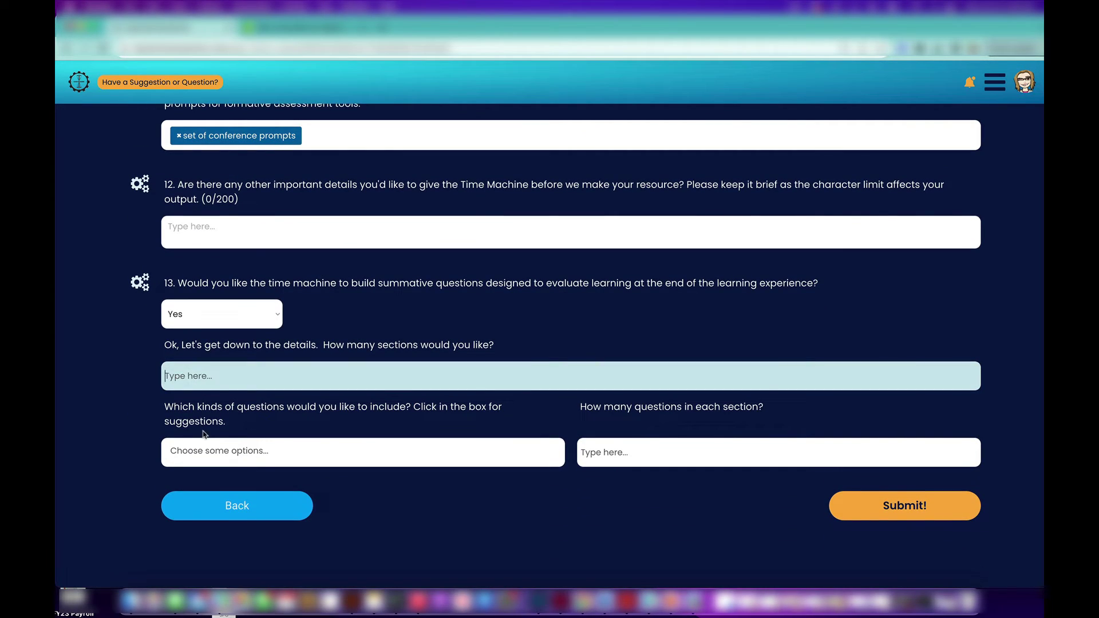
pyautogui.write('1')
pyautogui.click(205, 450)
pyautogui.click(213, 480)
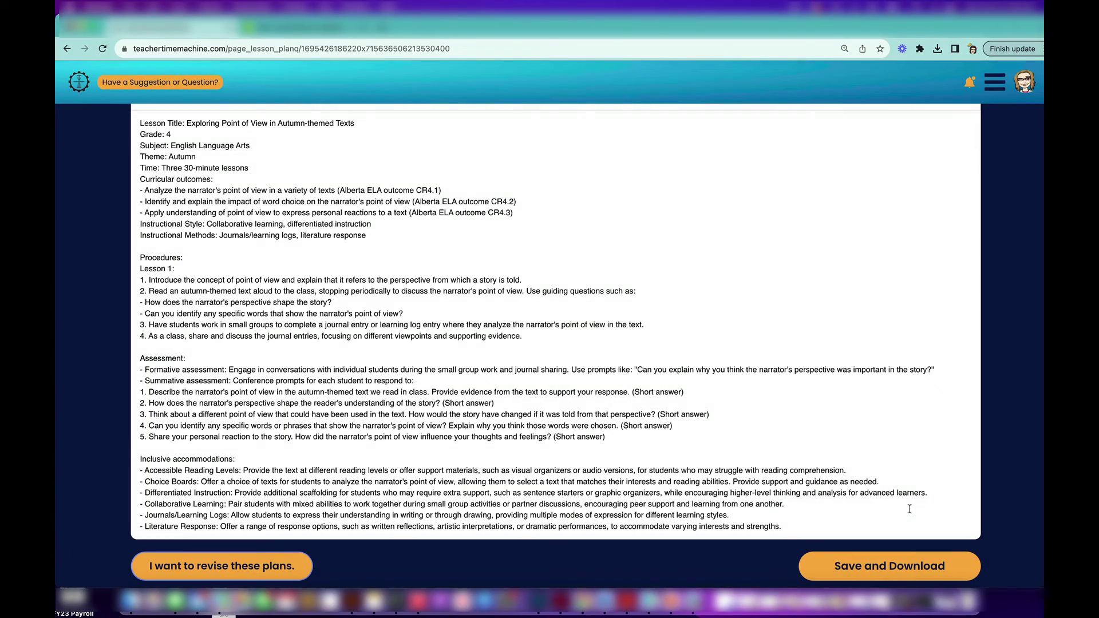
pyautogui.click(830, 566)
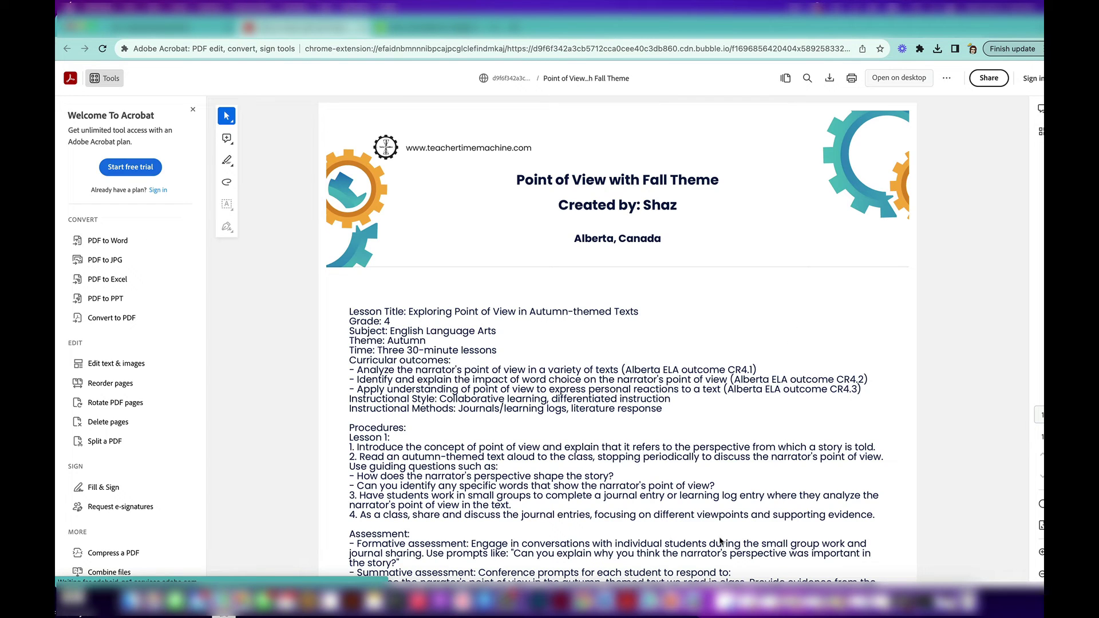
# Step: Scroll through the downloaded 'Point of View with Fall Theme' PDF in Acrobat
pyautogui.scroll(-1, 720, 541)
pyautogui.scroll(-5, 720, 541)
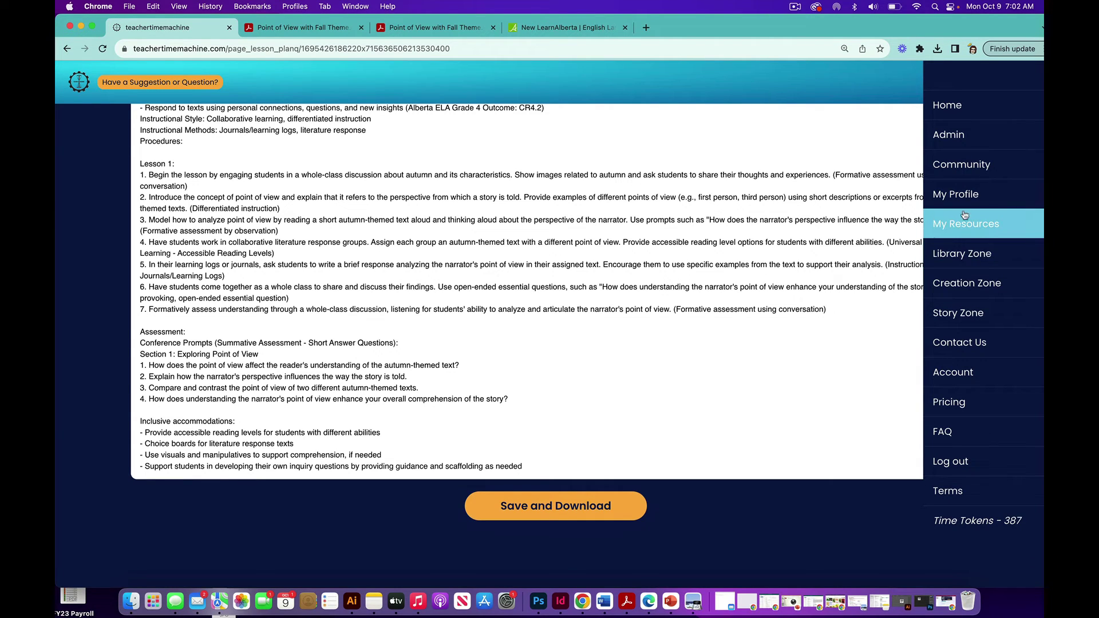
# Step: Publish the newest 'Point of View with Fall Theme' lesson plan from My Resources
pyautogui.click(958, 225)
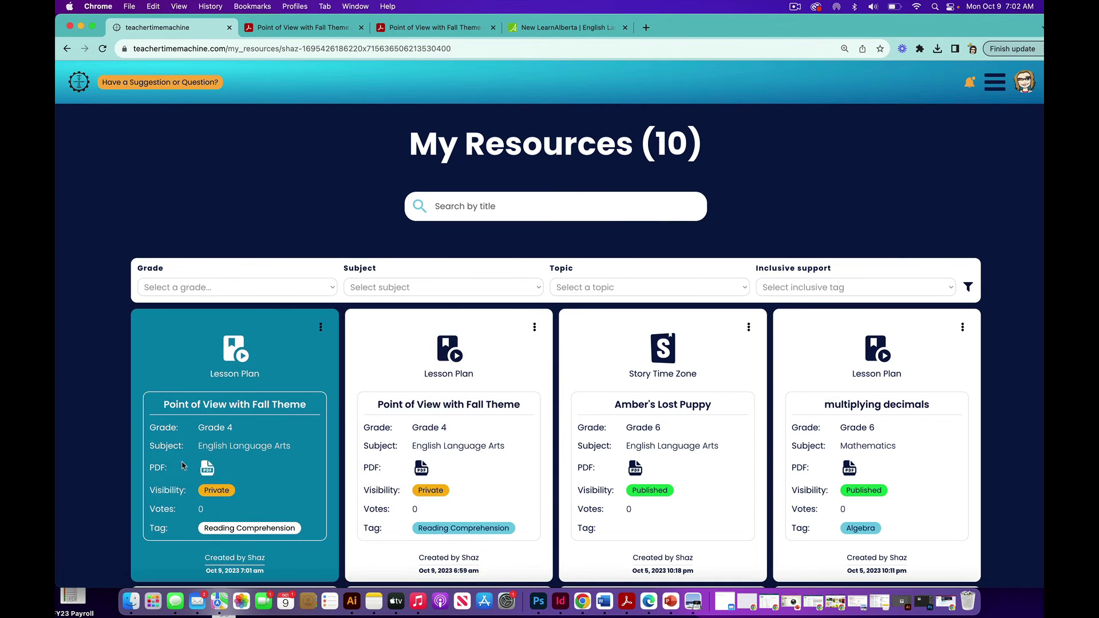
pyautogui.click(320, 328)
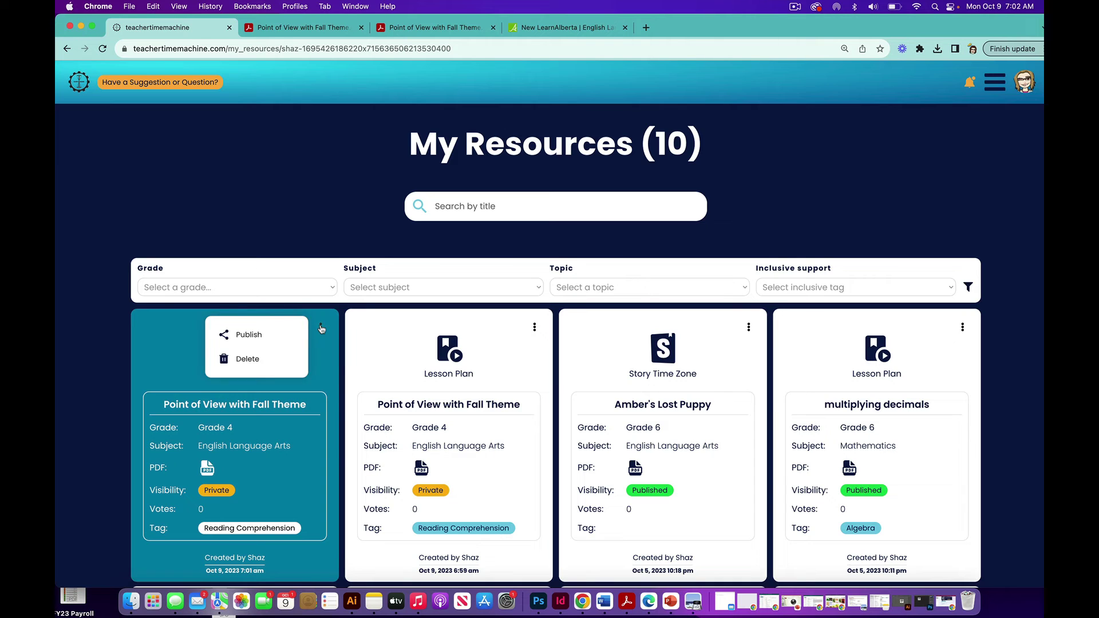
pyautogui.click(263, 336)
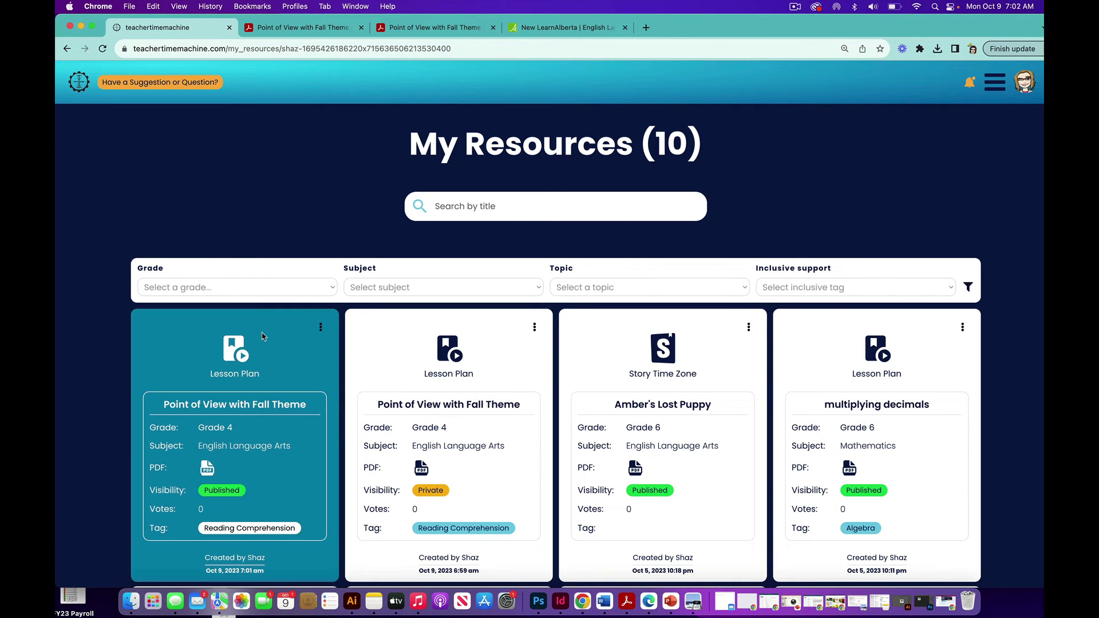
pyautogui.click(995, 82)
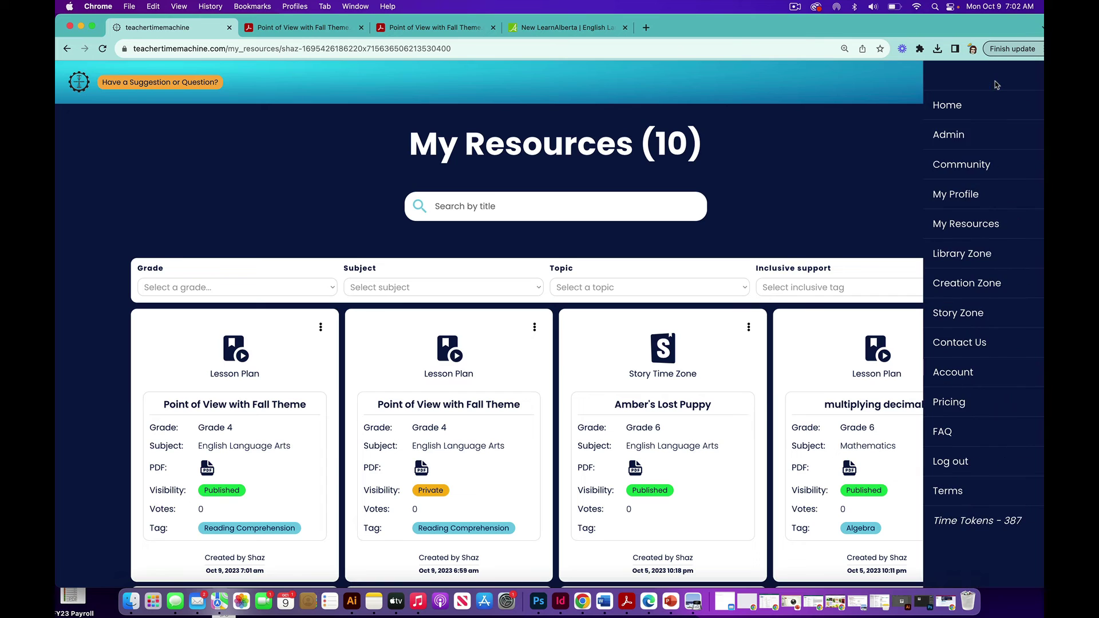
# Step: Go to the Library Zone and browse the Community Library cards for the new lesson
pyautogui.click(955, 255)
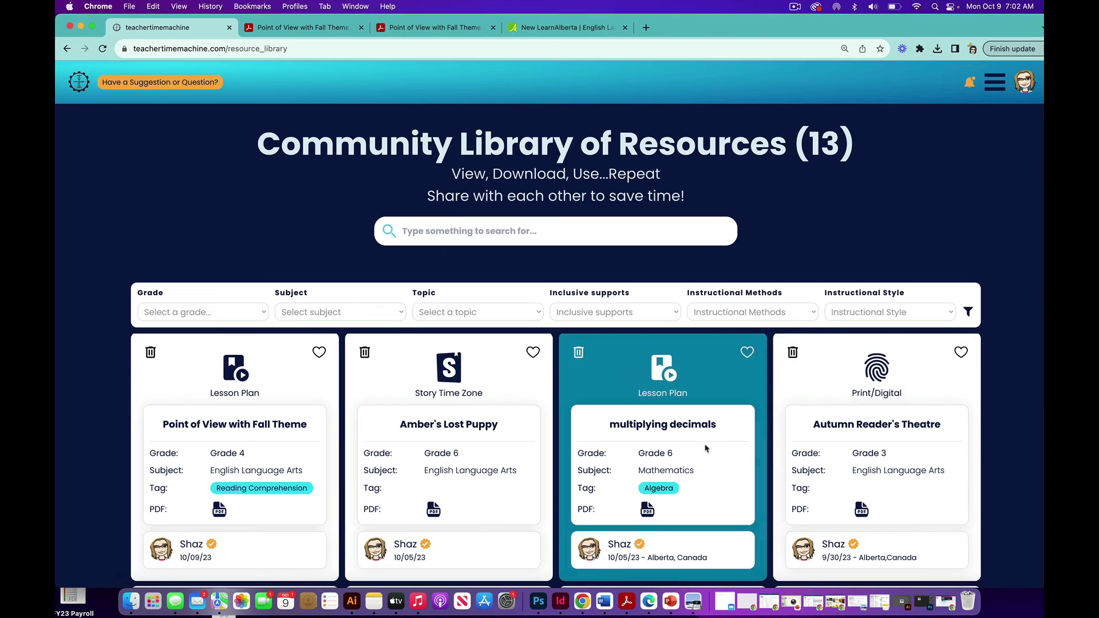
pyautogui.scroll(-6, 699, 446)
pyautogui.scroll(-4, 697, 446)
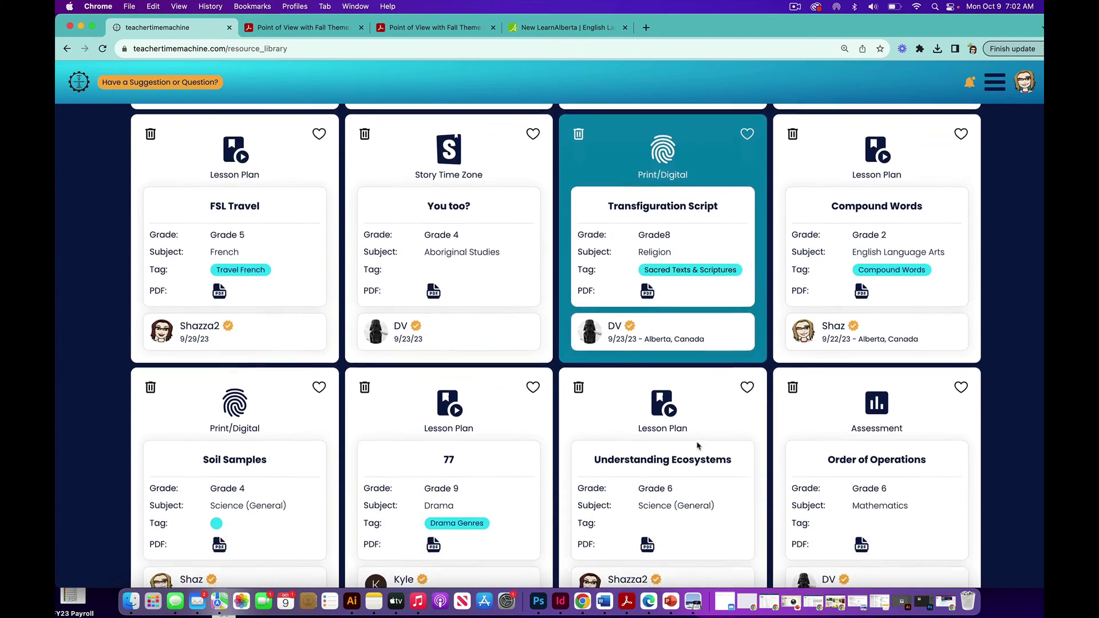
pyautogui.scroll(10, 698, 446)
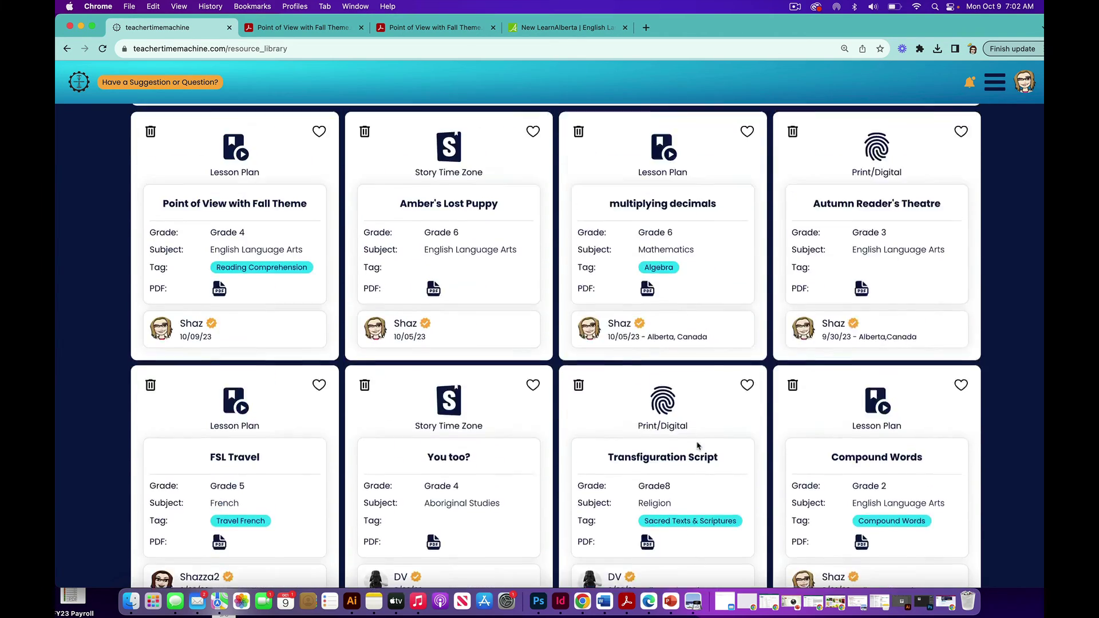
pyautogui.scroll(-1, 698, 446)
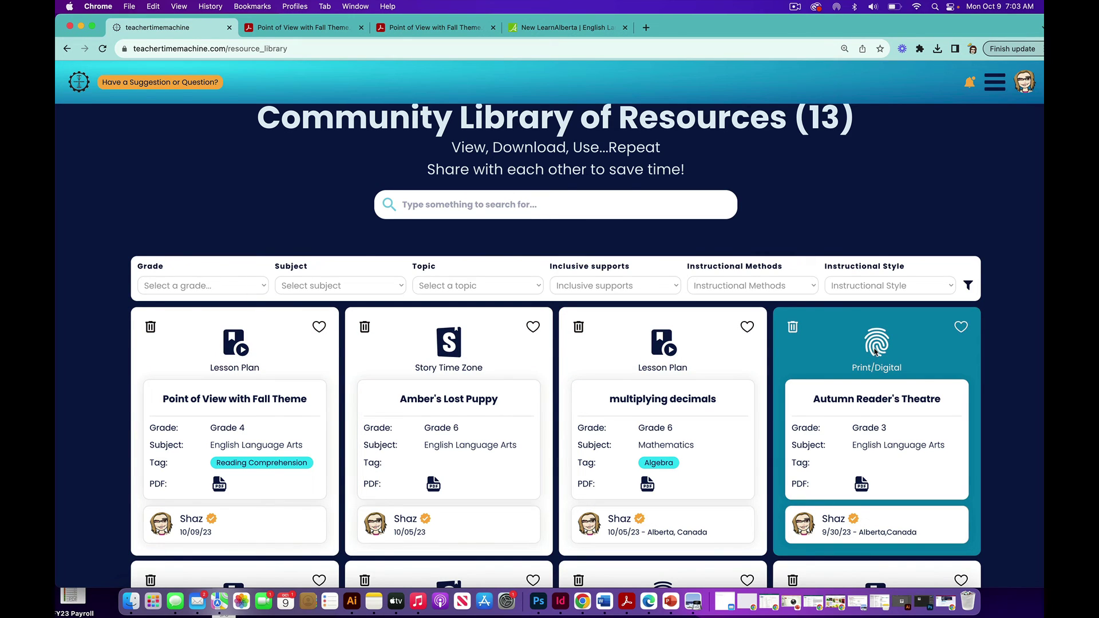
pyautogui.click(674, 290)
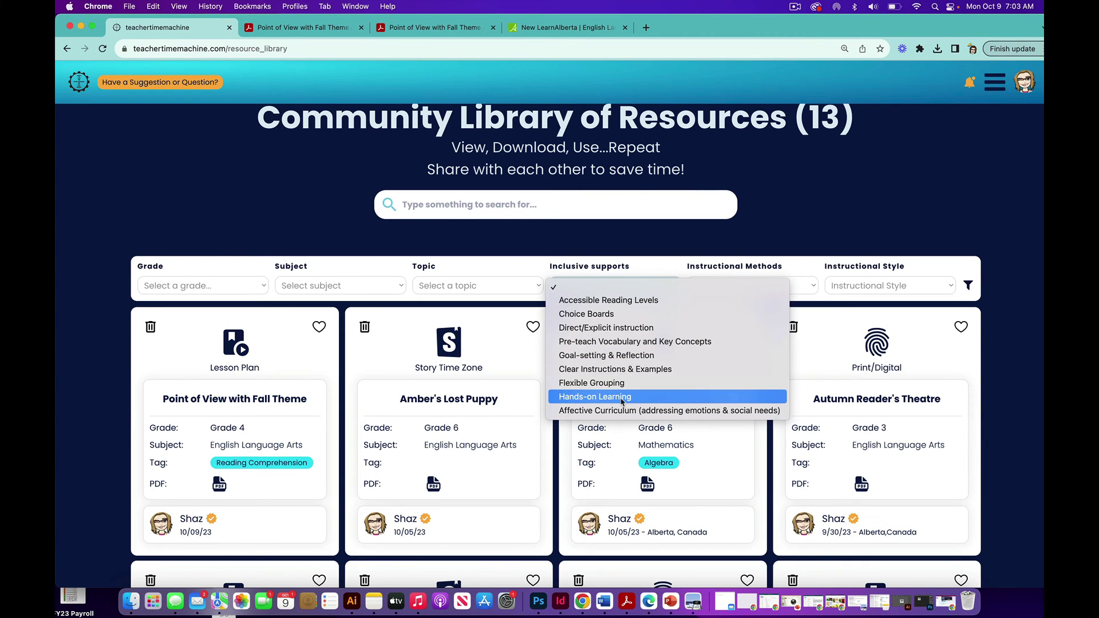
pyautogui.click(537, 290)
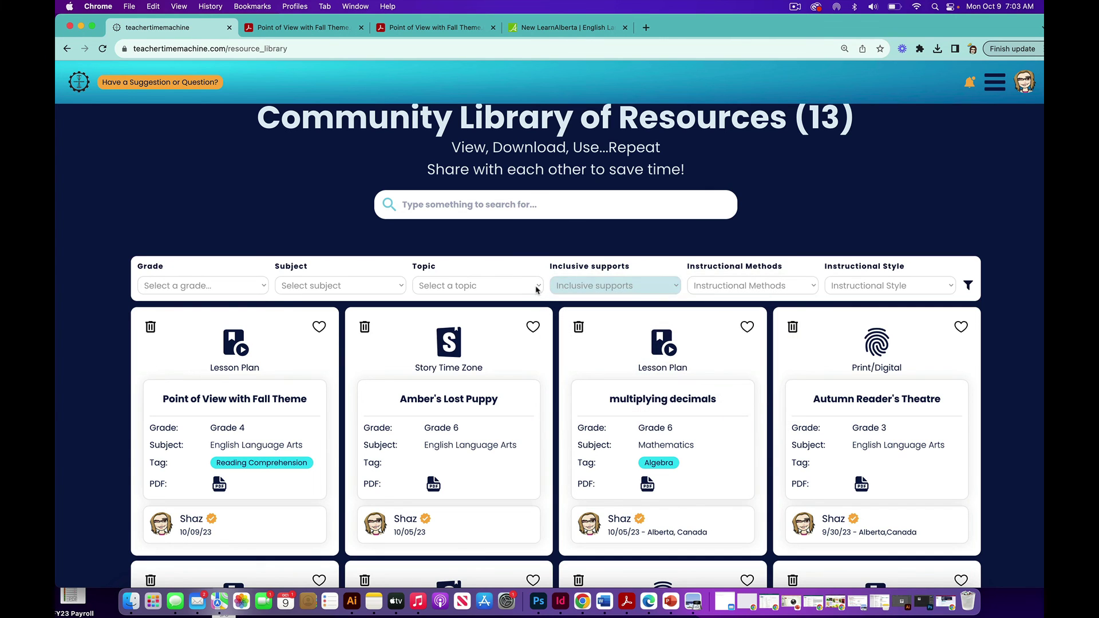
pyautogui.click(537, 290)
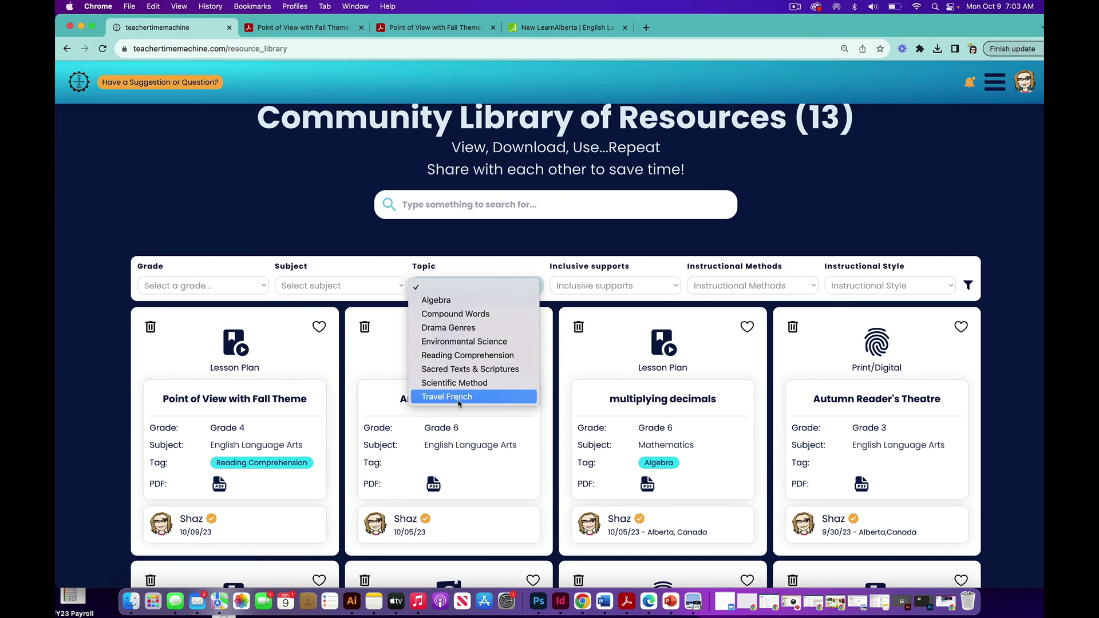
pyautogui.click(471, 318)
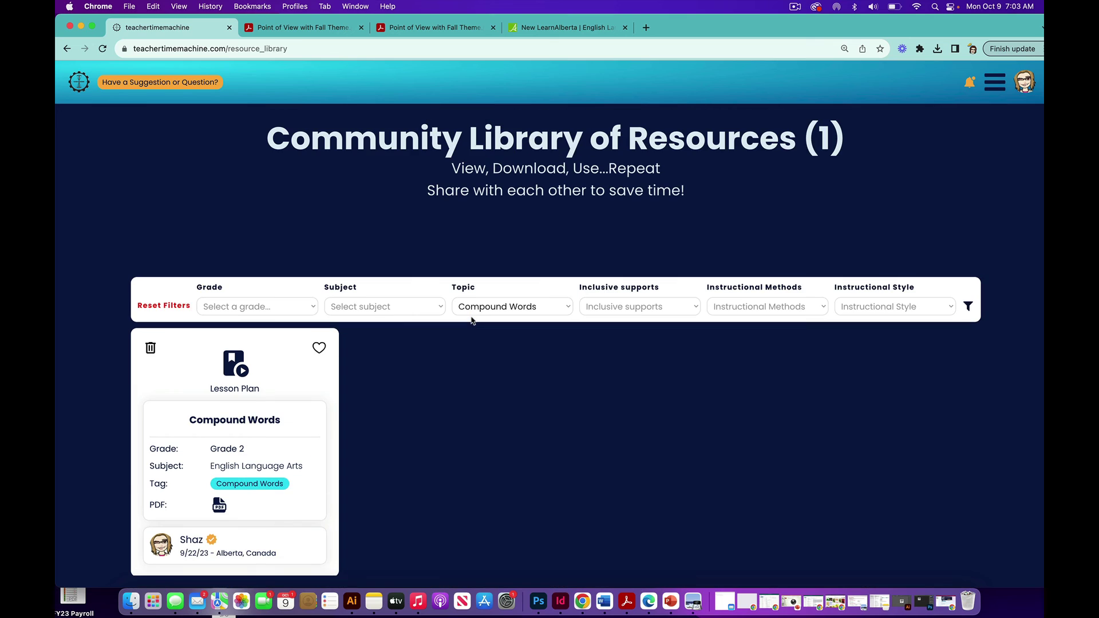
pyautogui.click(166, 307)
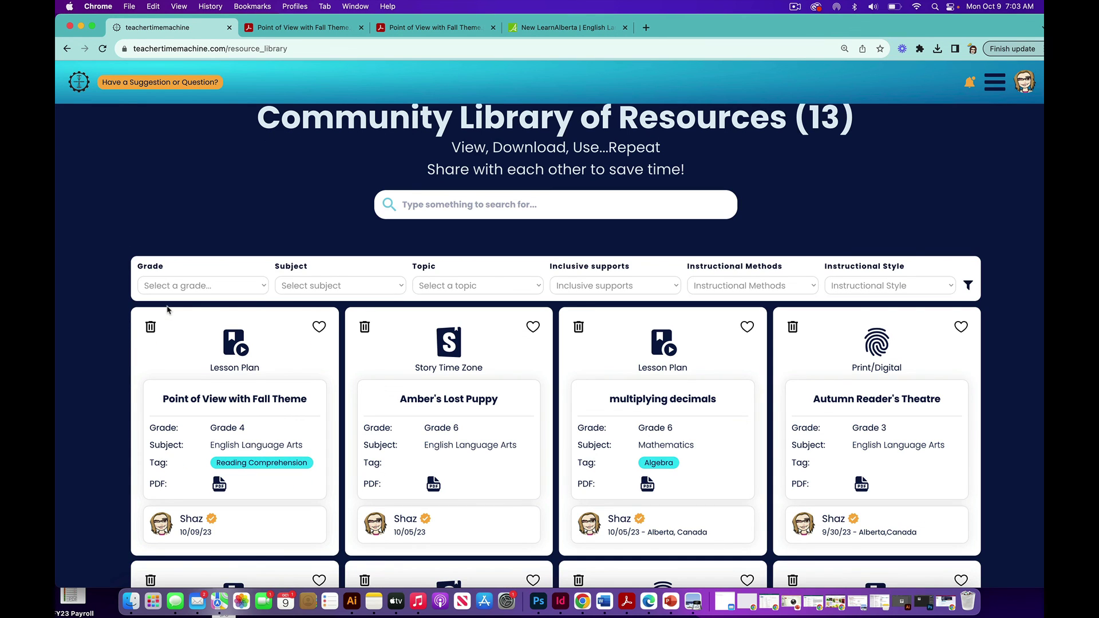